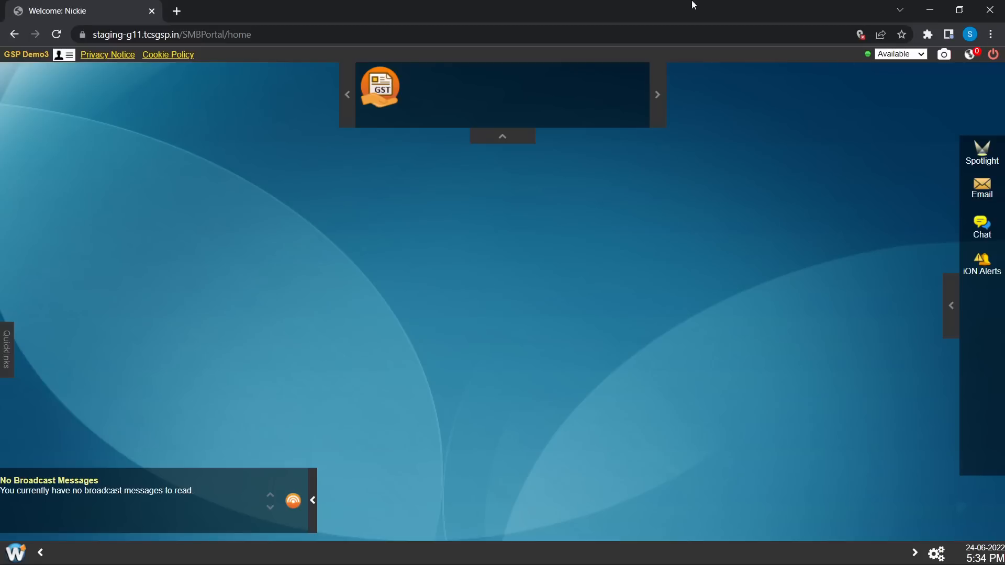
Open the GST application, search the GSTIN list for 1zu and select the TATAMH taxpayer in Maharashtra
{"action": "left_click", "coordinate": [369, 84]}
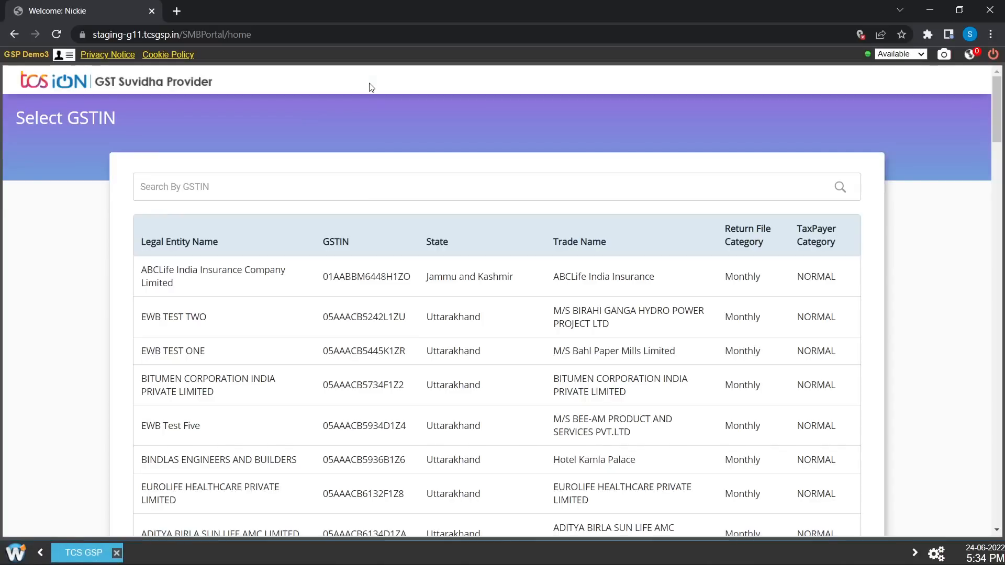
{"action": "left_click", "coordinate": [385, 195]}
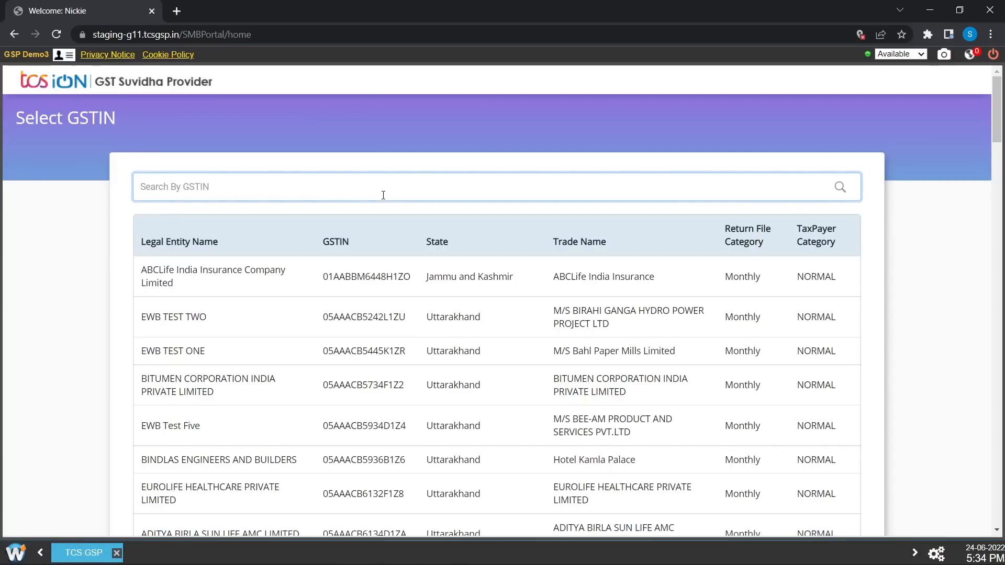
{"action": "type", "text": "1zu"}
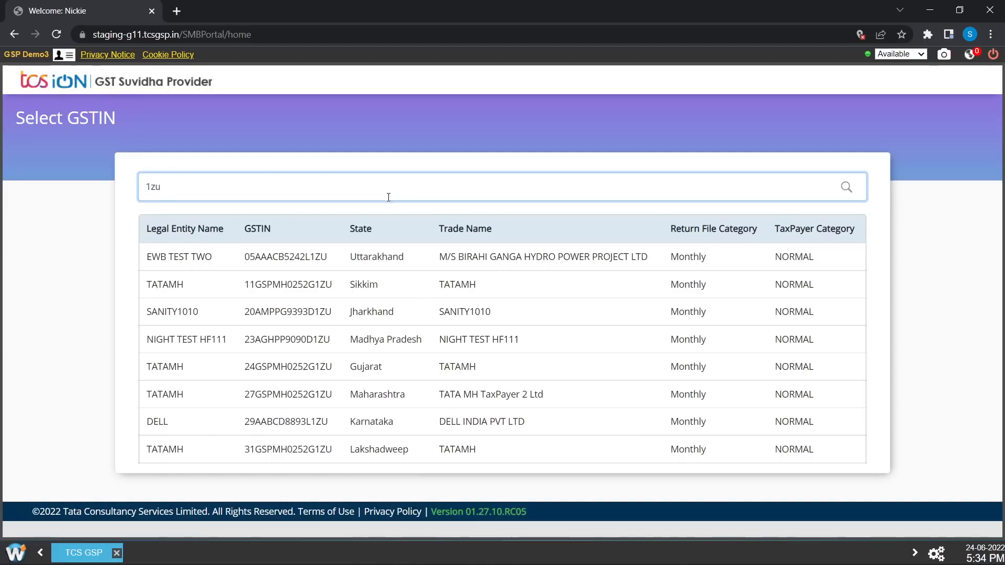
{"action": "left_click", "coordinate": [468, 393]}
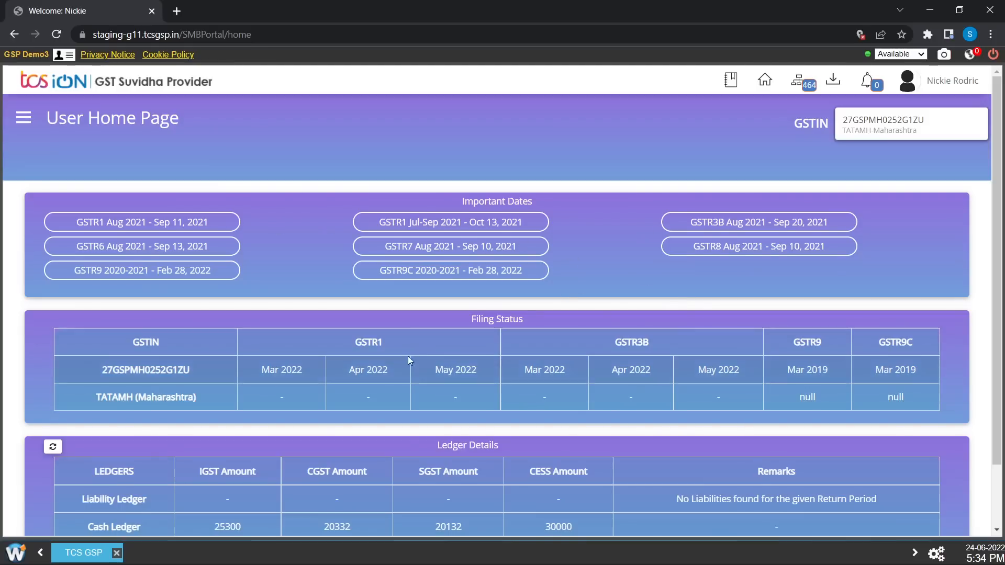
{"action": "scroll", "coordinate": [439, 366], "scroll_direction": "down", "scroll_amount": 2}
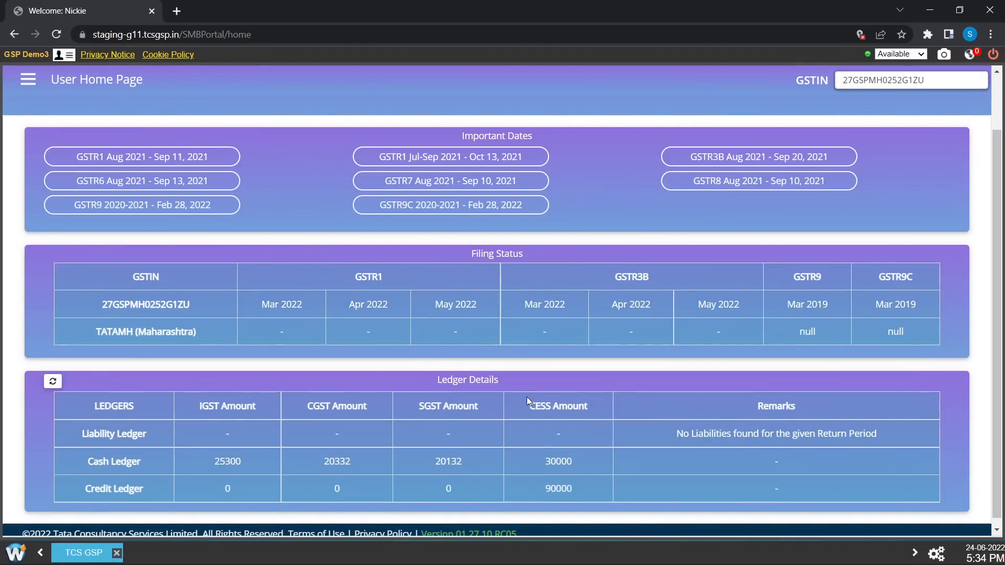
{"action": "scroll", "coordinate": [527, 397], "scroll_direction": "up", "scroll_amount": 2}
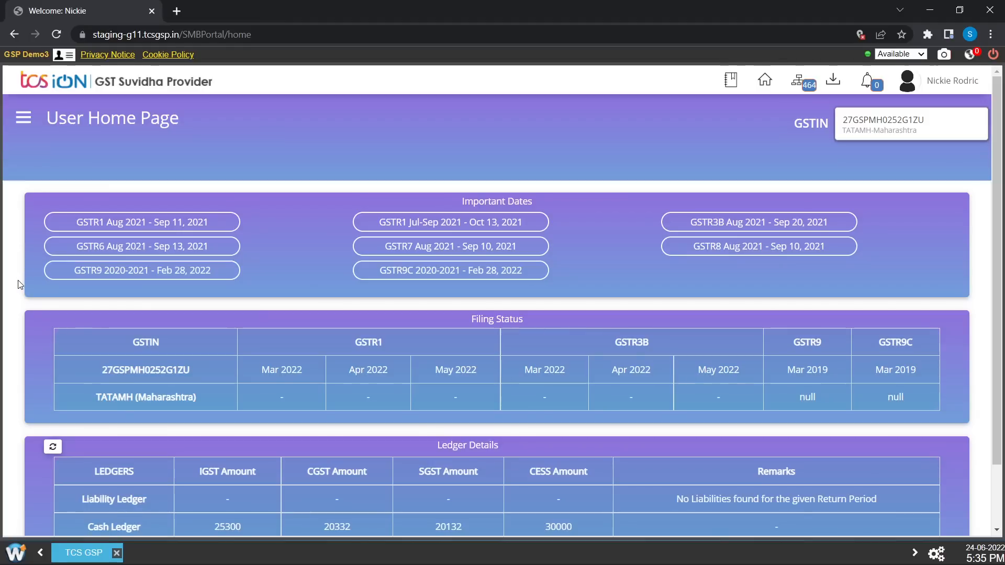
Open Invoice Data Upload & Tracking and set the filing period to 05/2022
{"action": "left_click", "coordinate": [23, 120]}
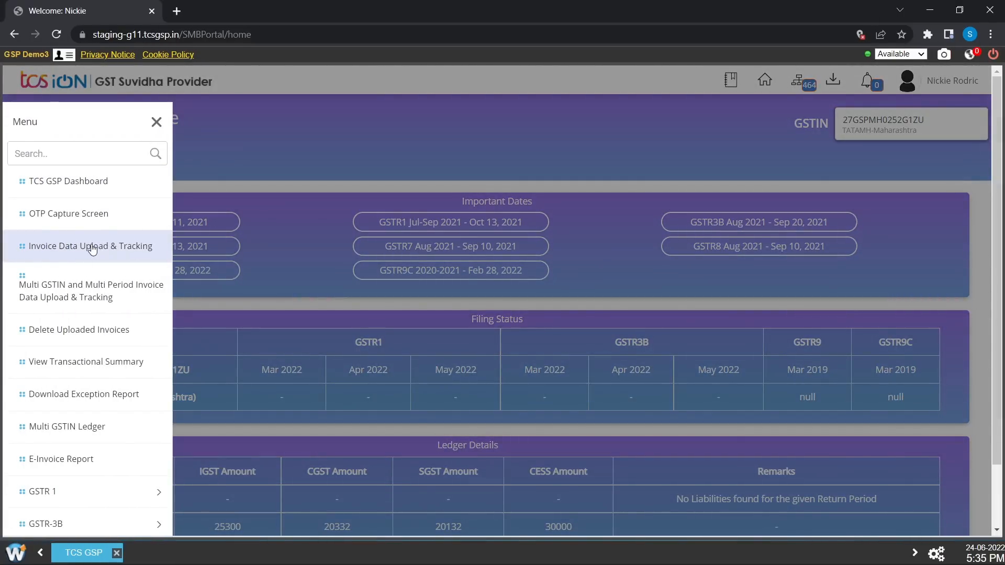
{"action": "left_click", "coordinate": [93, 247]}
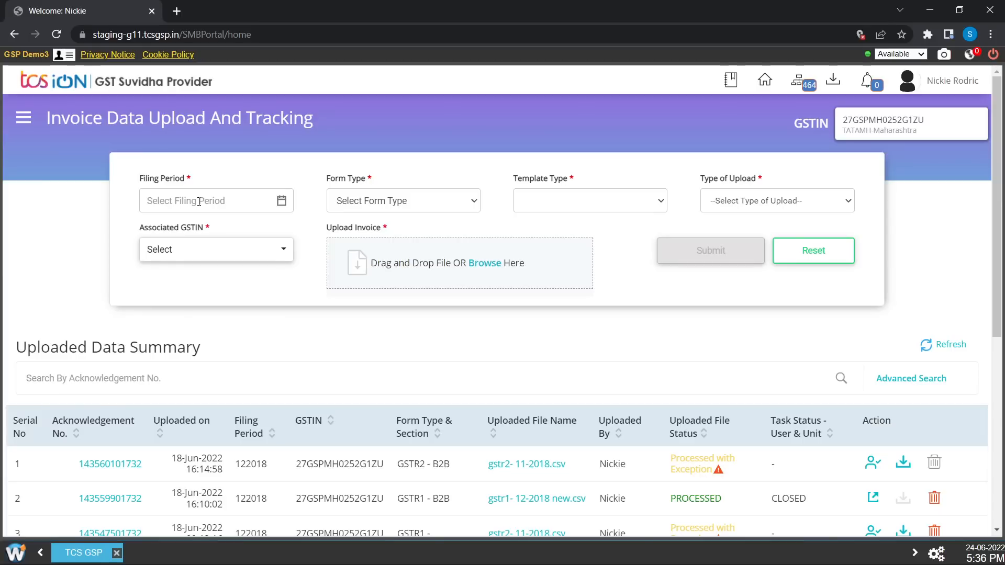
{"action": "left_click", "coordinate": [198, 201]}
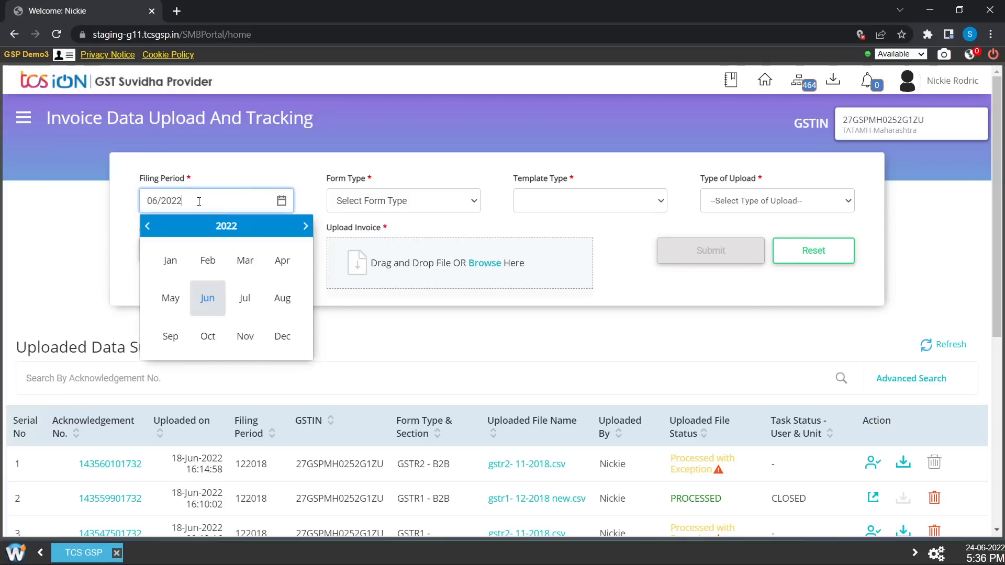
{"action": "left_click", "coordinate": [176, 299]}
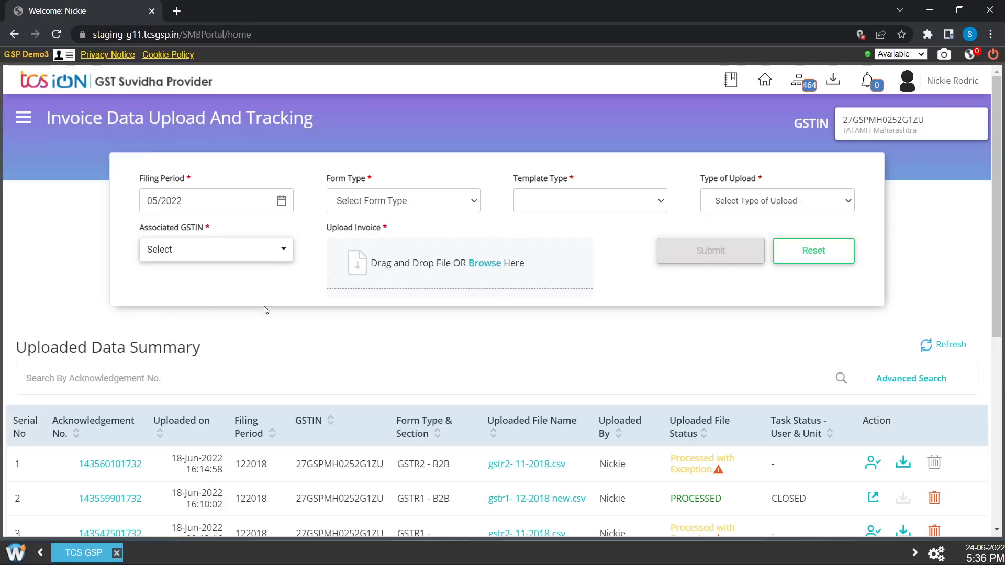
Set the form type to GSTR-2, template type to TCS-TEMPLATE and type of upload to 7 CSV_Minimal B2B Data
{"action": "left_click", "coordinate": [369, 205]}
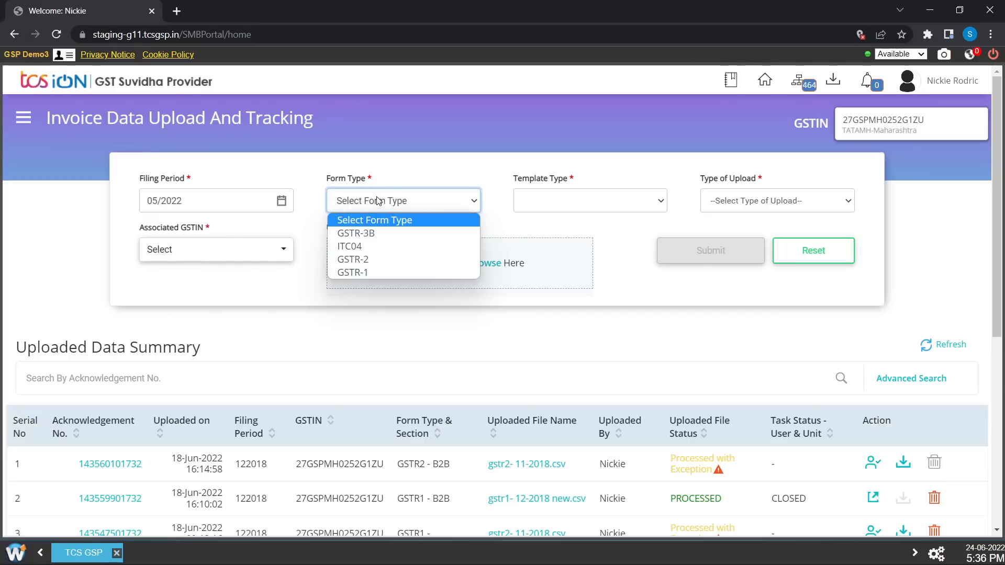
{"action": "left_click", "coordinate": [377, 261]}
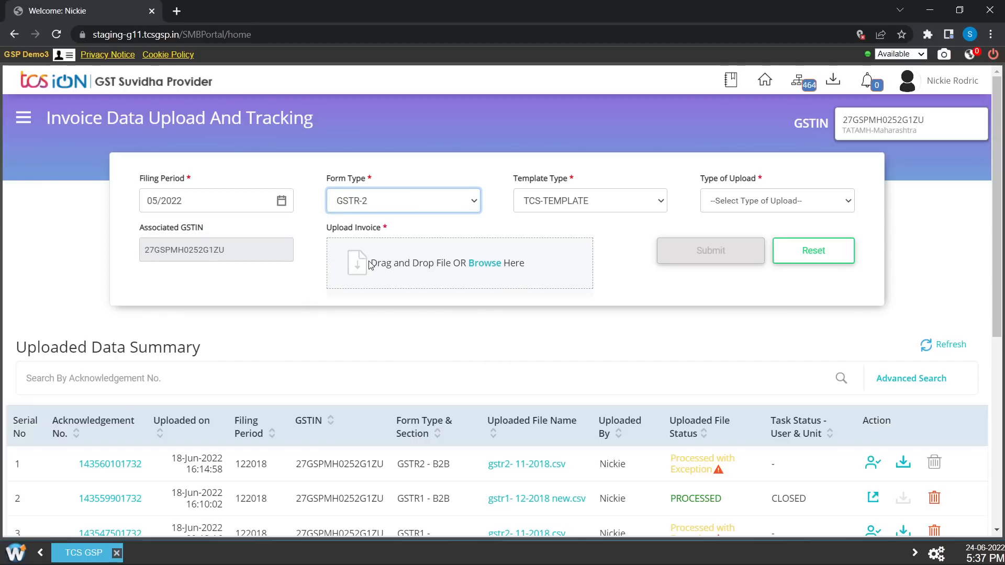
{"action": "left_click", "coordinate": [627, 204]}
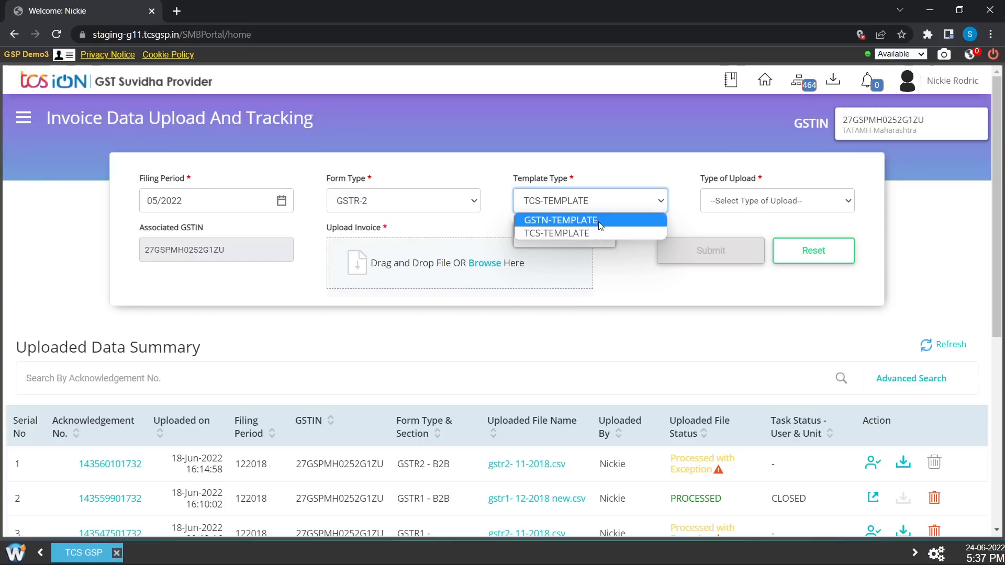
{"action": "left_click", "coordinate": [549, 233]}
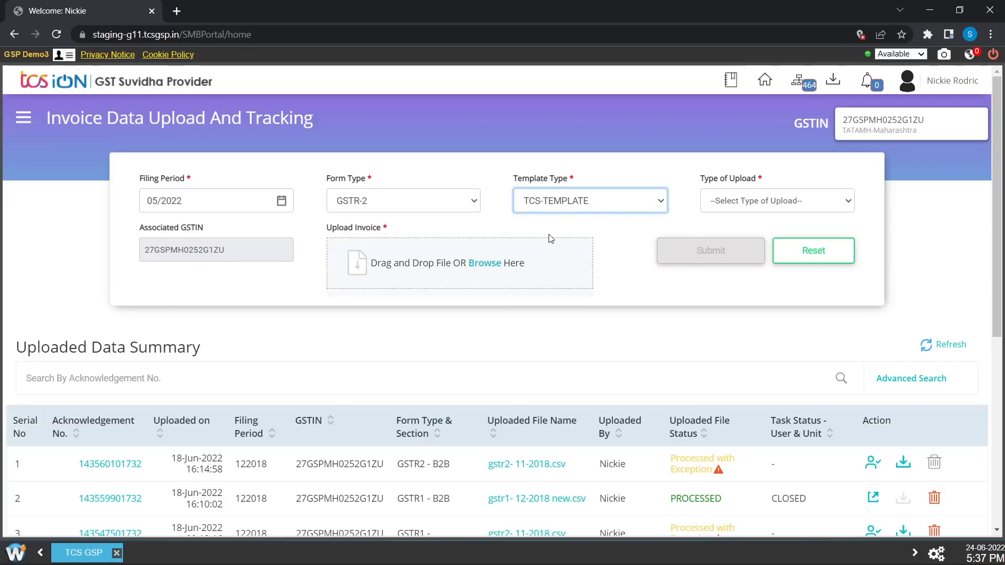
{"action": "left_click", "coordinate": [809, 203]}
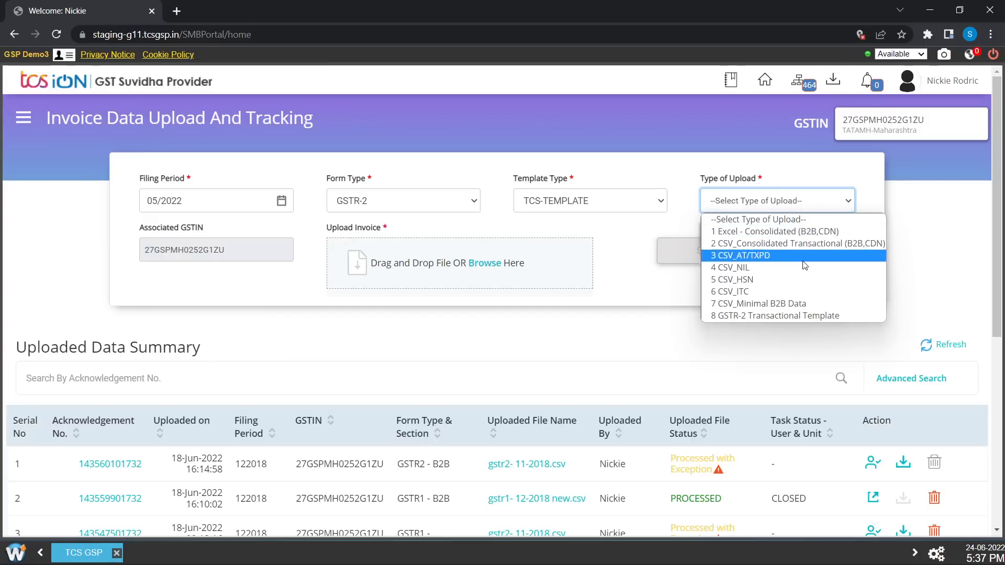
{"action": "left_click", "coordinate": [790, 305]}
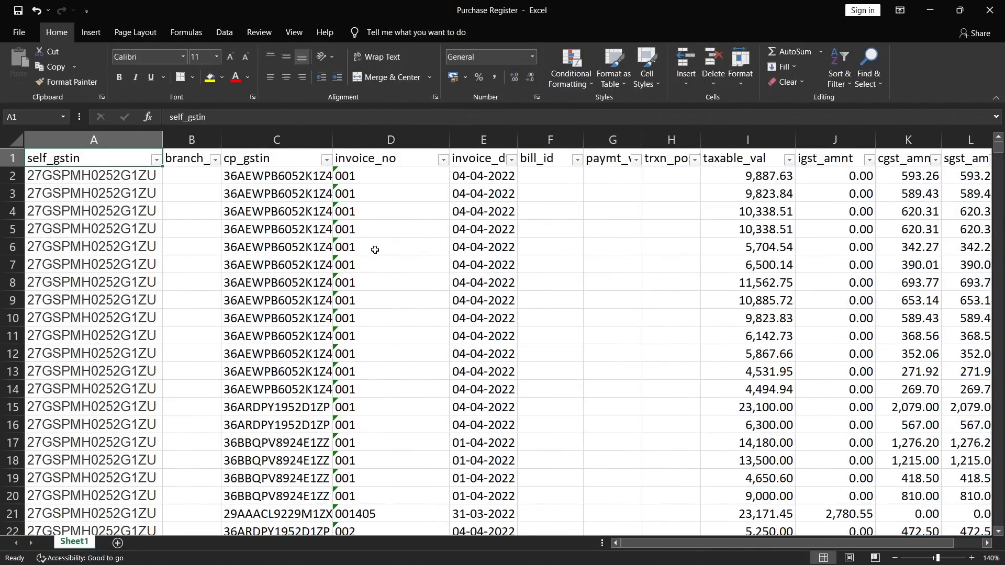
In the Purchase Register workbook in Excel, examine the self_gstin, cp_gstin, invoice_no and invoice date columns
{"action": "key", "text": "ctrl+space"}
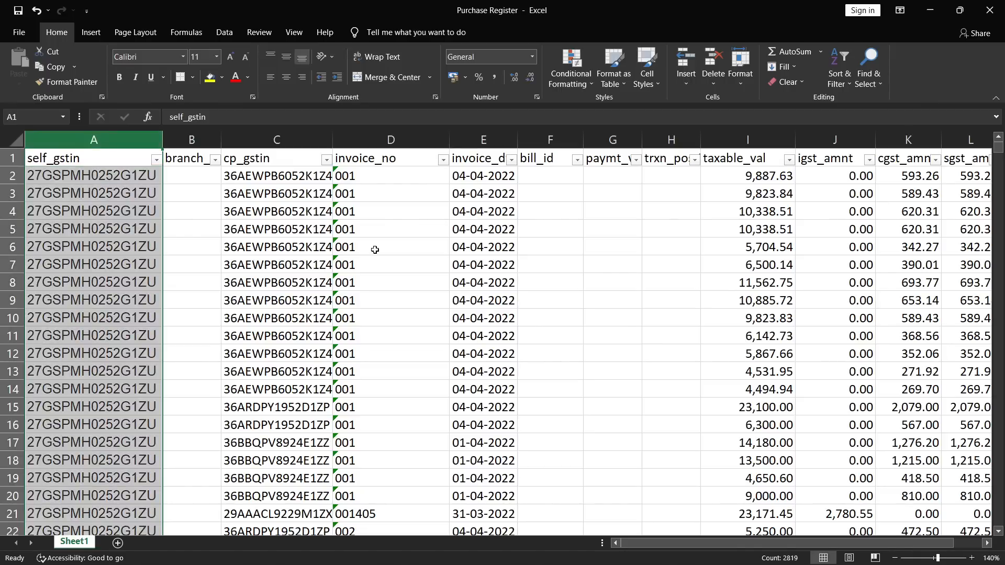
{"action": "key", "text": "Right"}
{"action": "key", "text": "Right"}
{"action": "key", "text": "ctrl+space"}
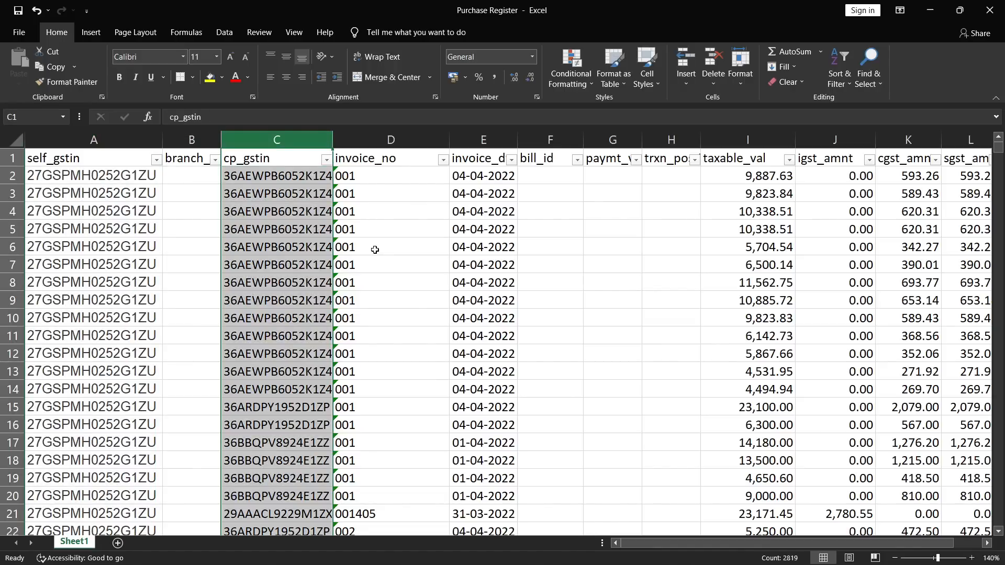
{"action": "key", "text": "Right"}
{"action": "key", "text": "ctrl+space"}
{"action": "key", "text": "Right"}
{"action": "key", "text": "ctrl+space"}
Examine the taxable_val column and the IGST, CGST and SGST amount columns of the purchase register
{"action": "key", "text": "Right"}
{"action": "key", "text": "Right"}
{"action": "key", "text": "Right"}
{"action": "key", "text": "Right"}
{"action": "key", "text": "ctrl+space"}
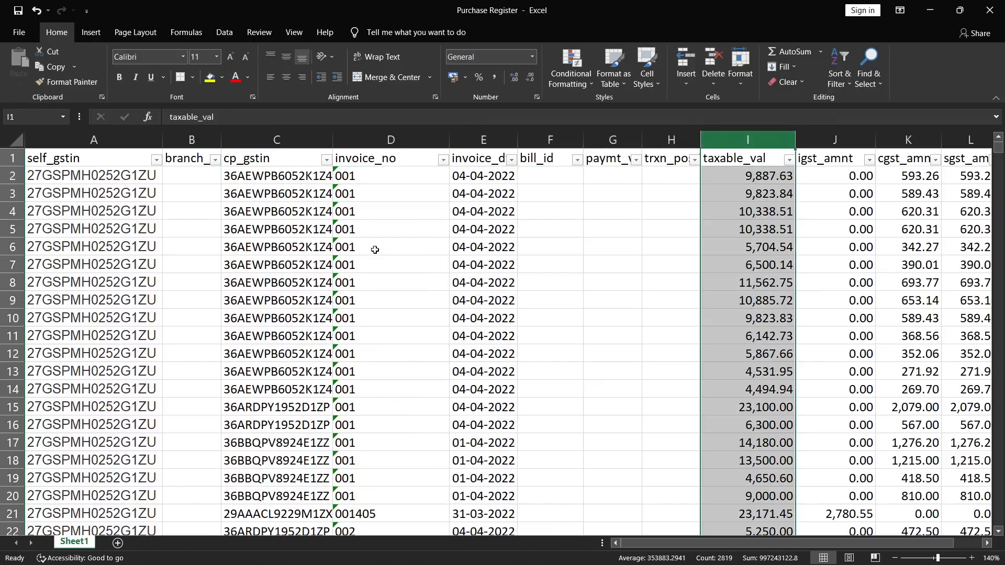
{"action": "key", "text": "Right"}
{"action": "key", "text": "shift+Right"}
{"action": "key", "text": "shift+Right"}
{"action": "key", "text": "ctrl+space"}
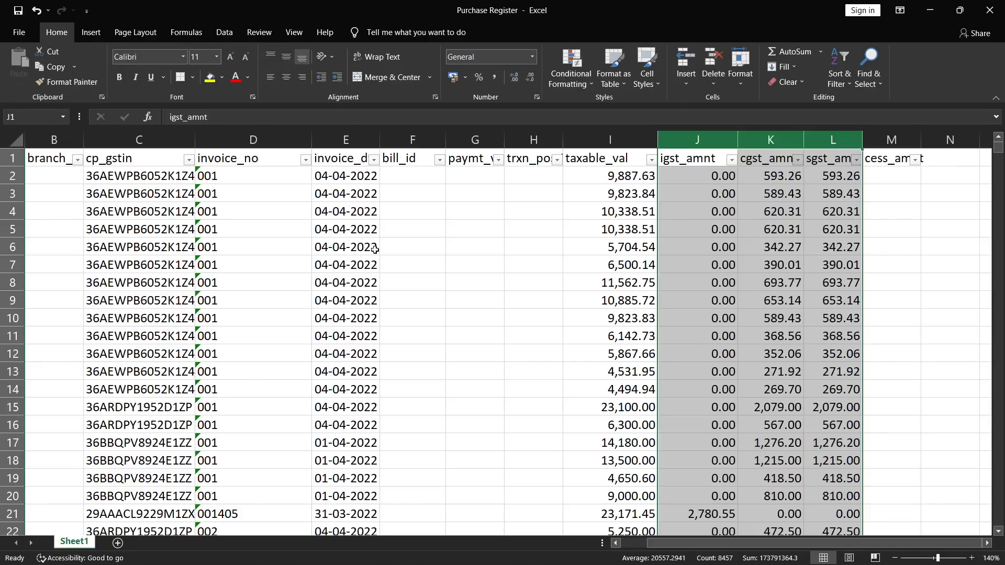
{"action": "key", "text": "ctrl+Home"}
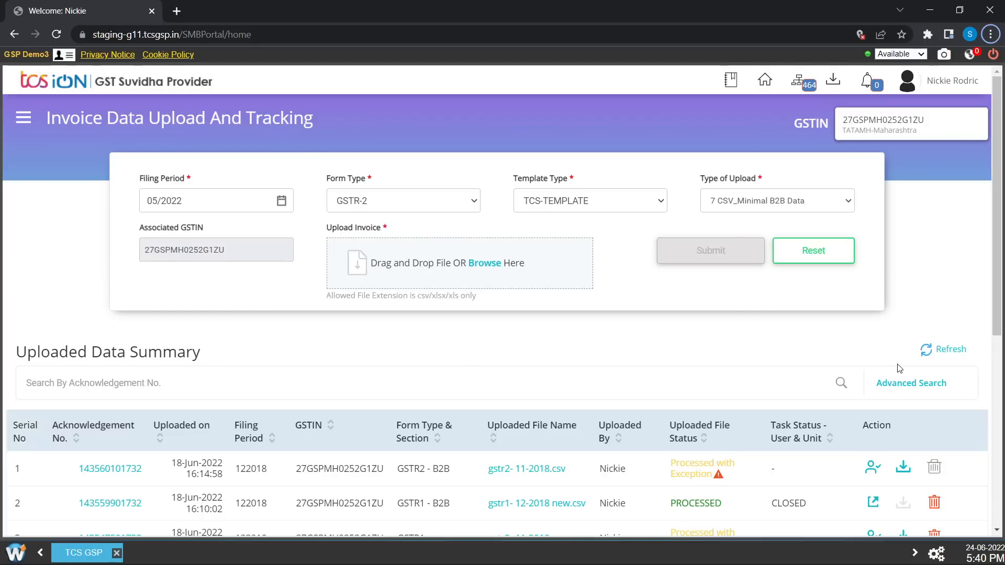
Back in the GST portal, review the exception report of the most recent upload, gstr2- 11-2018.csv, and close it
{"action": "scroll", "coordinate": [897, 365], "scroll_direction": "down", "scroll_amount": 3}
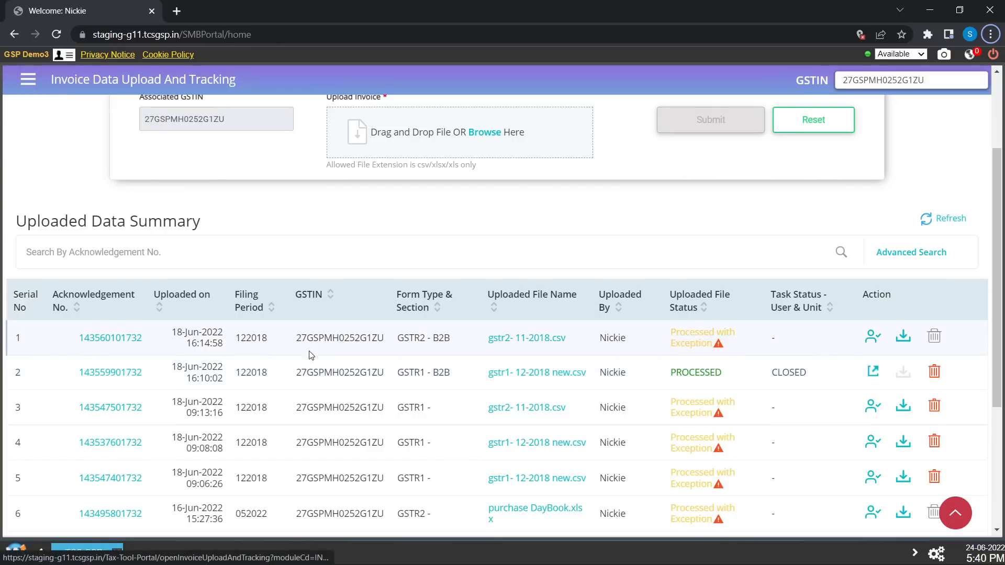
{"action": "left_click", "coordinate": [102, 344]}
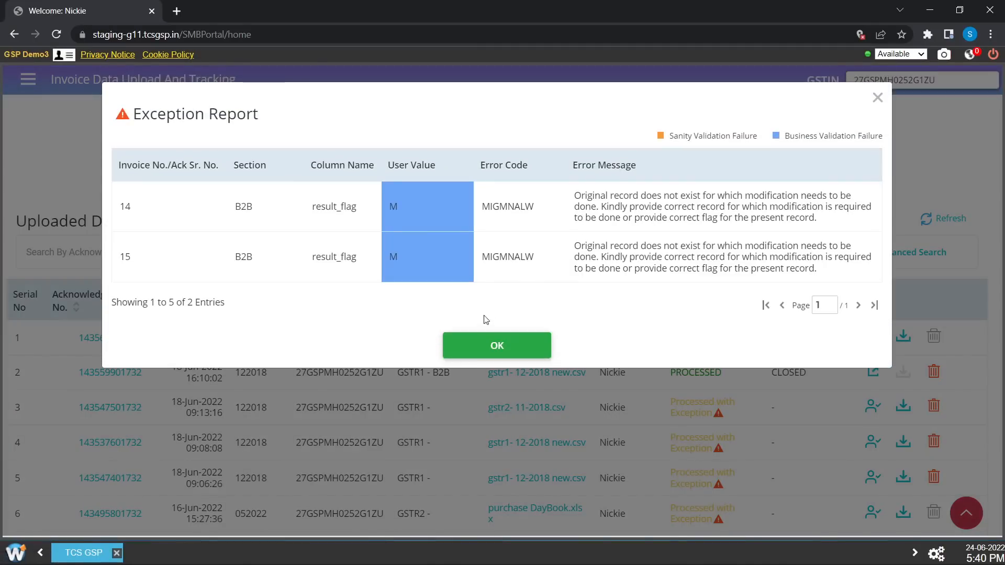
{"action": "left_click", "coordinate": [489, 346]}
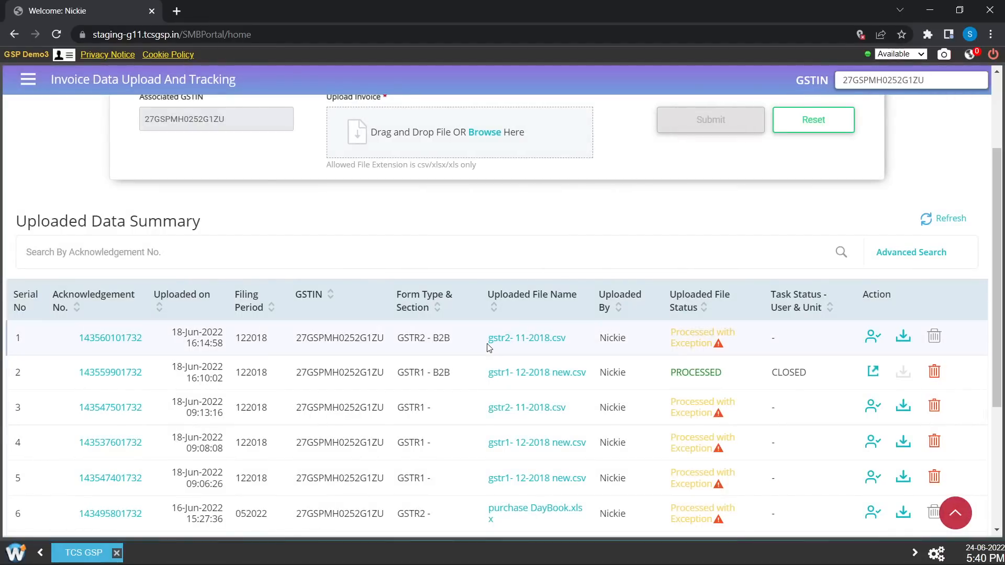
{"action": "scroll", "coordinate": [489, 349], "scroll_direction": "up", "scroll_amount": 3}
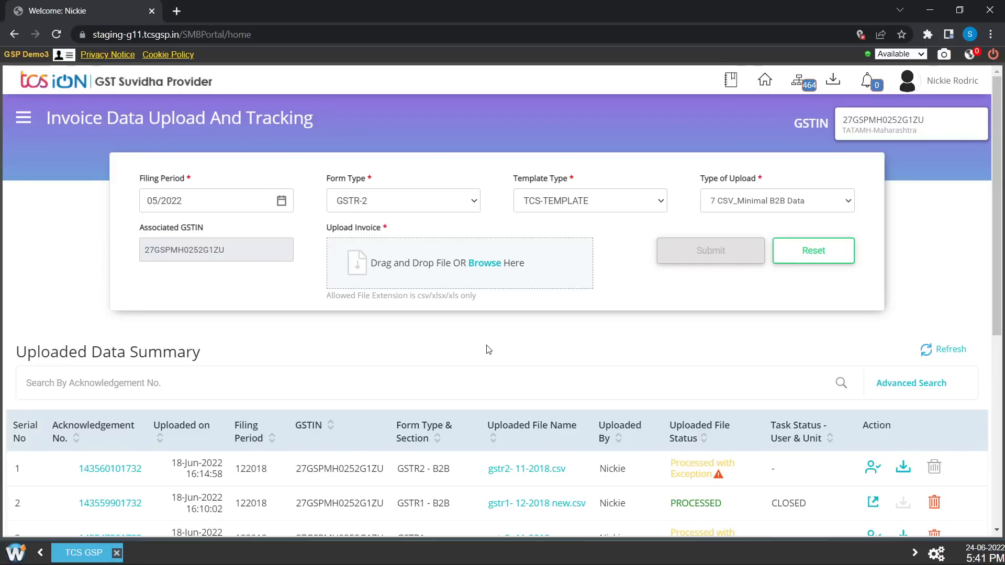
Open the GET Return Data page
{"action": "left_click", "coordinate": [23, 118]}
{"action": "scroll", "coordinate": [69, 288], "scroll_direction": "down", "scroll_amount": 3}
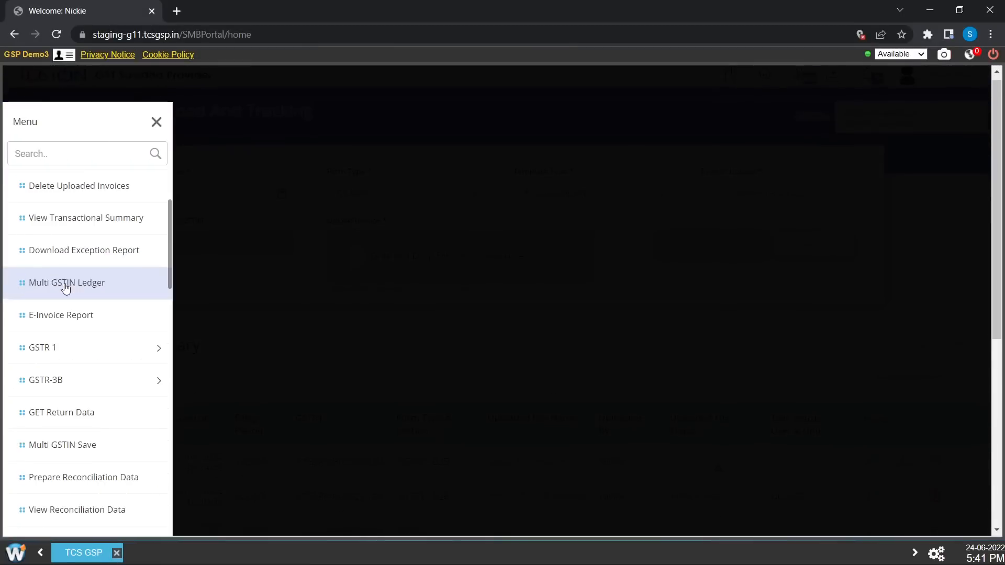
{"action": "left_click", "coordinate": [84, 410]}
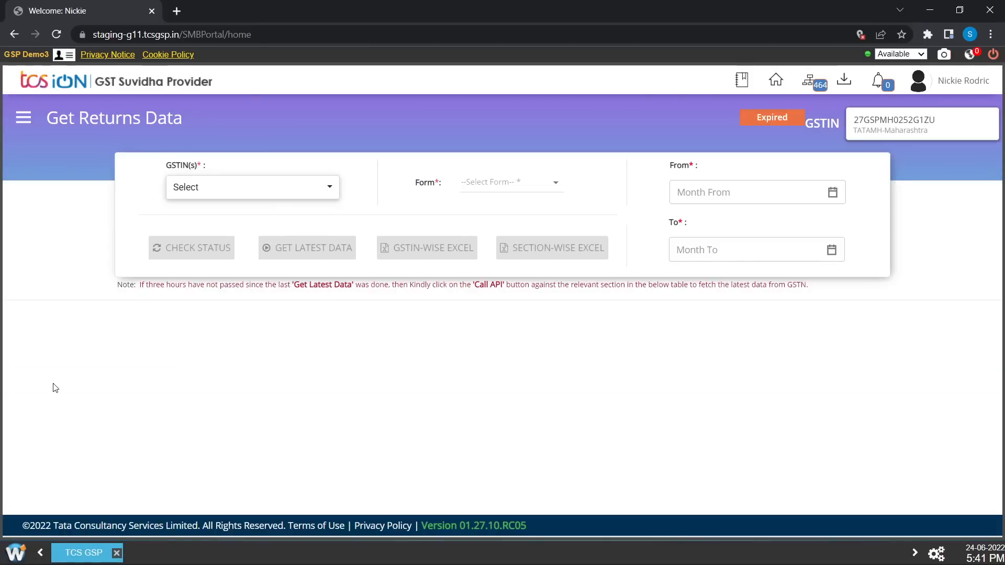
Select the first four GSTINs in the list for fetching return data
{"action": "left_click", "coordinate": [289, 193]}
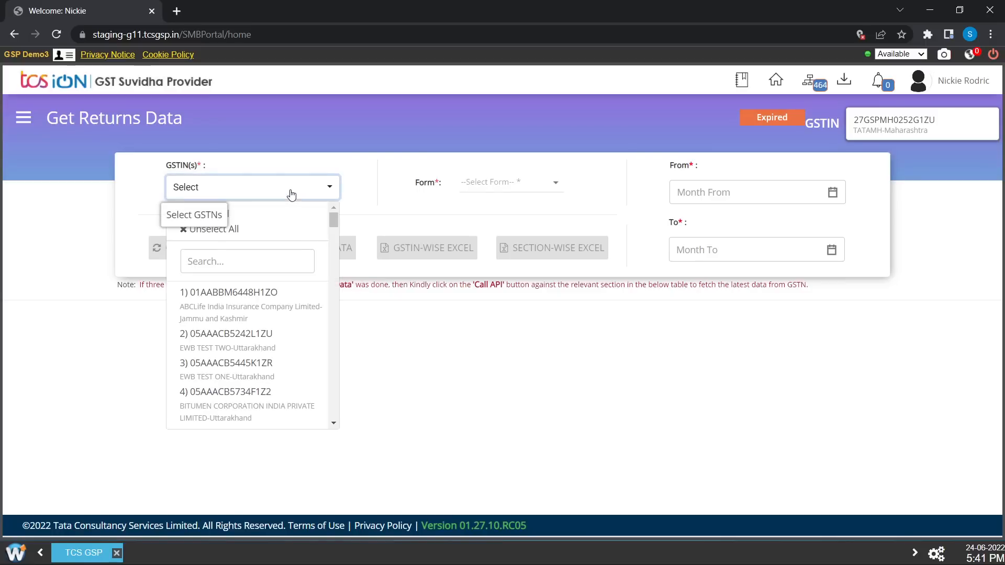
{"action": "left_click", "coordinate": [273, 311]}
{"action": "left_click", "coordinate": [266, 343]}
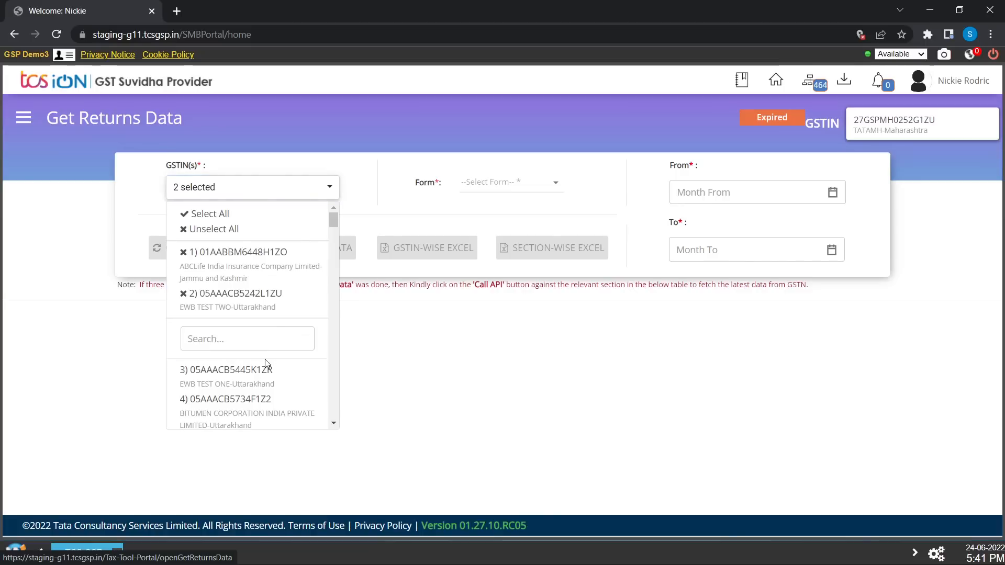
{"action": "left_click", "coordinate": [262, 374]}
{"action": "left_click", "coordinate": [257, 406]}
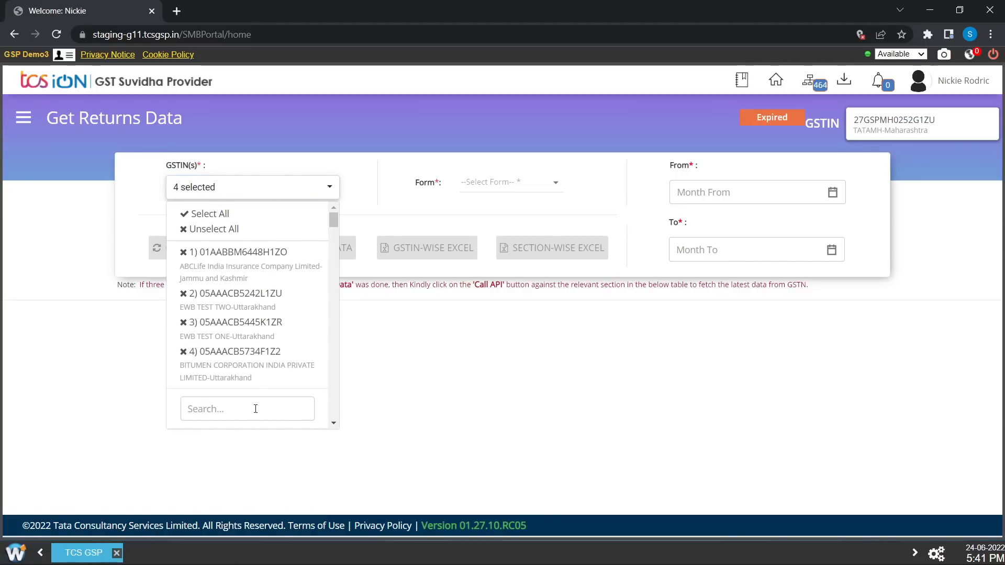
{"action": "left_click", "coordinate": [789, 186]}
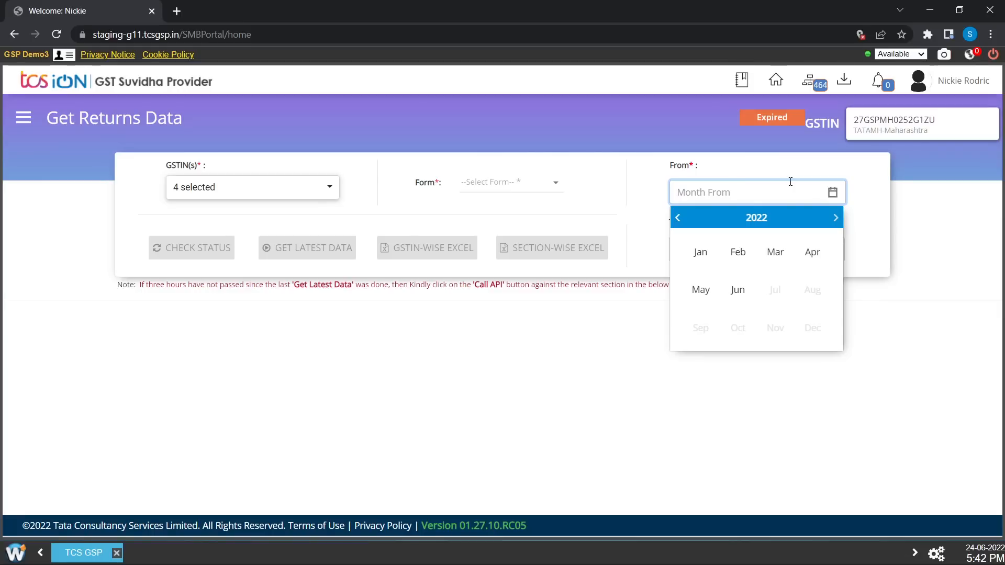
Deselect all four chosen GSTINs
{"action": "left_click", "coordinate": [328, 186]}
{"action": "left_click", "coordinate": [184, 264]}
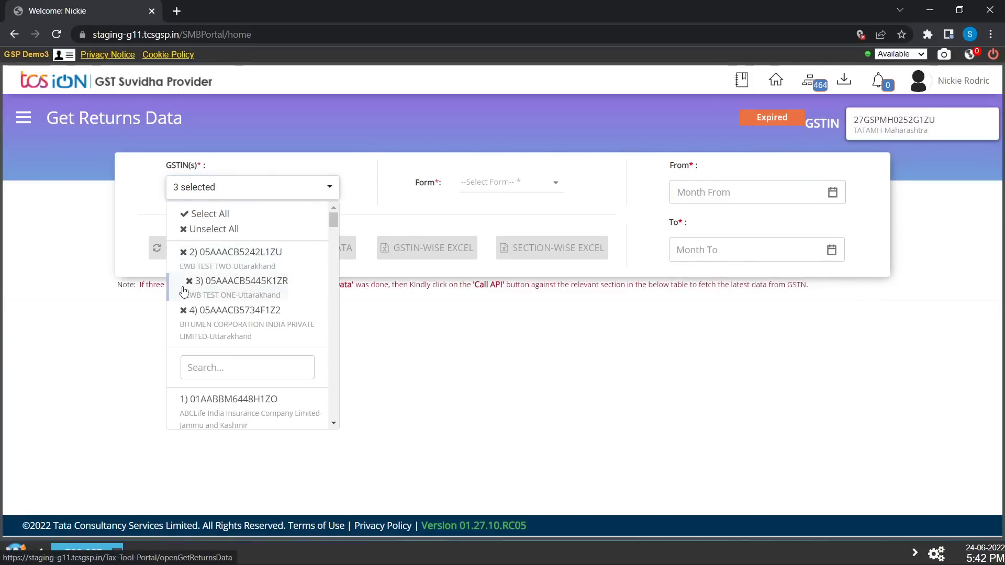
{"action": "left_click", "coordinate": [186, 281]}
{"action": "left_click", "coordinate": [184, 256]}
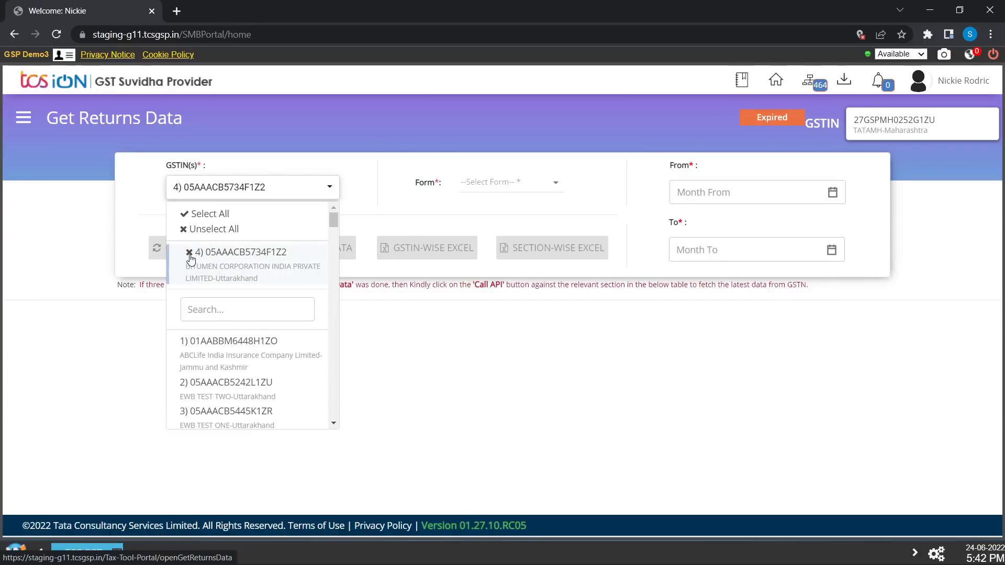
{"action": "left_click", "coordinate": [188, 259]}
Search the GSTIN list for 1zu and select the TATAMH Maharashtra GSTIN for fetching return data
{"action": "left_click", "coordinate": [224, 186]}
{"action": "left_click", "coordinate": [224, 186]}
{"action": "left_click", "coordinate": [221, 264]}
{"action": "type", "text": "1ZU"}
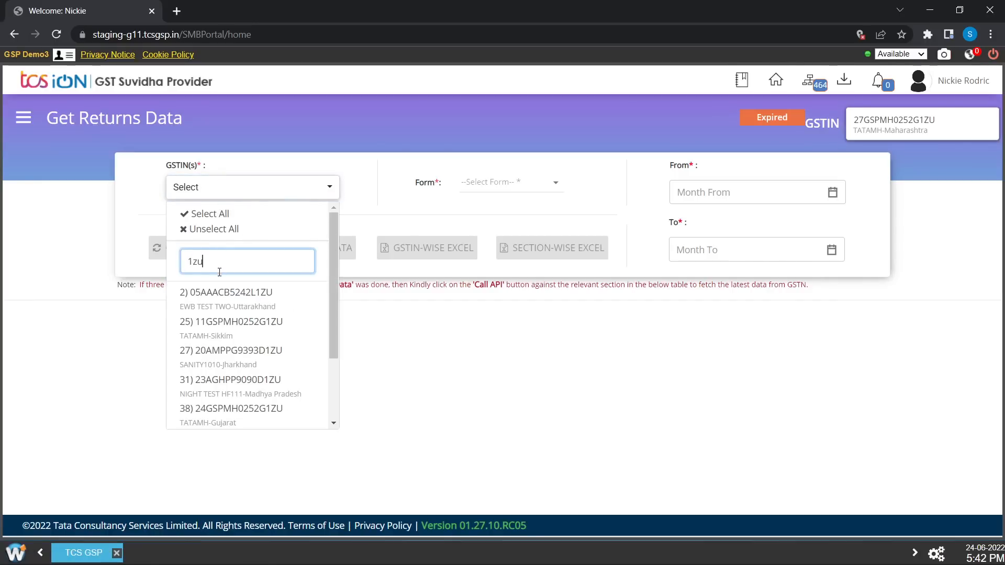
{"action": "scroll", "coordinate": [235, 356], "scroll_direction": "down", "scroll_amount": 2}
{"action": "left_click", "coordinate": [235, 356]}
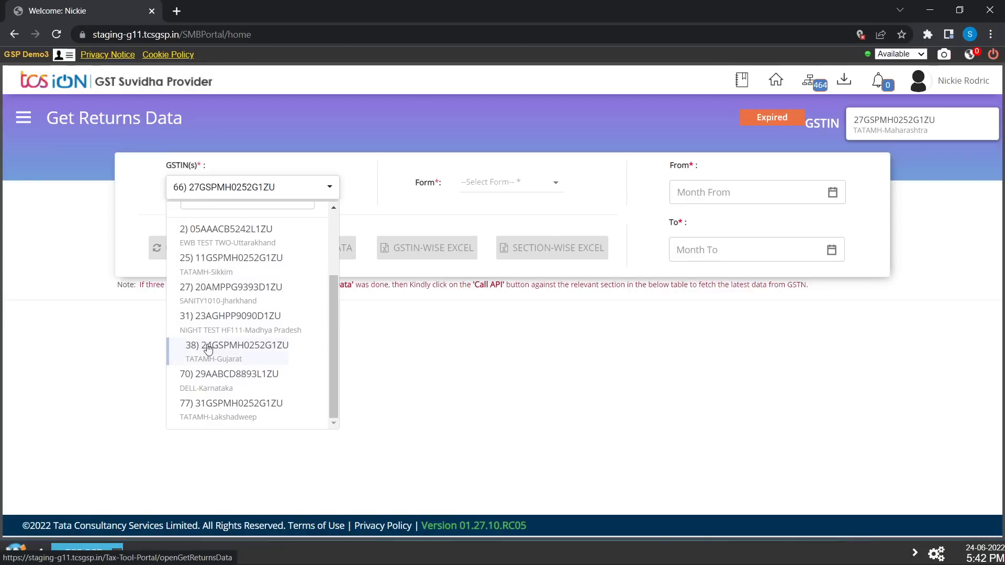
Choose the GSTR2B form for the return data and set both the From and To months to May 2022
{"action": "left_click", "coordinate": [413, 375]}
{"action": "left_click", "coordinate": [498, 189]}
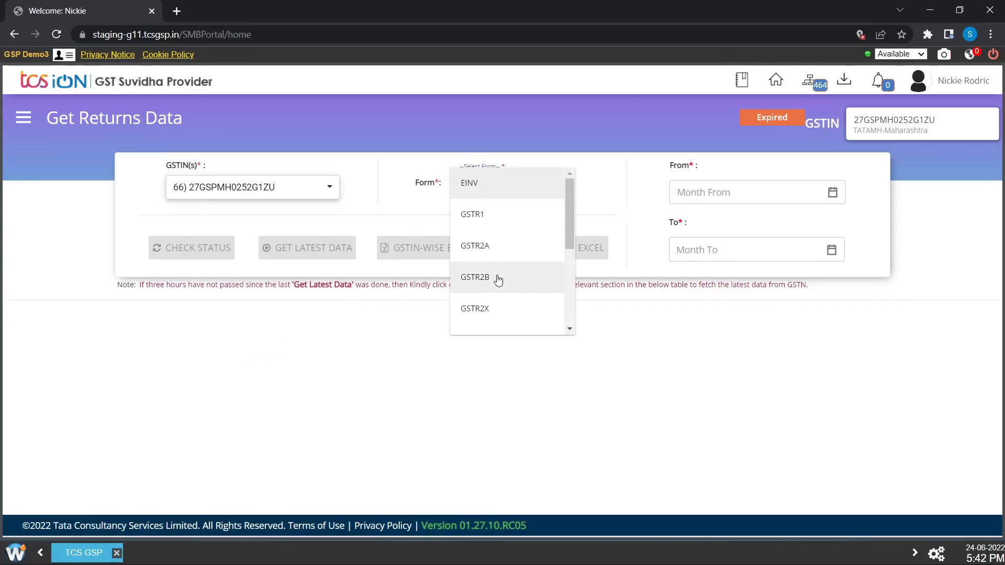
{"action": "left_click", "coordinate": [497, 279]}
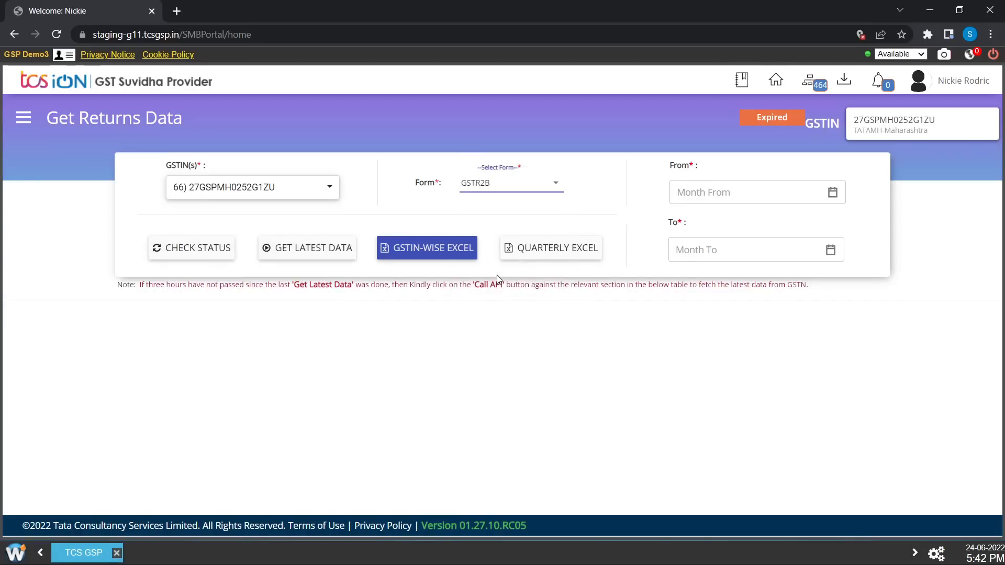
{"action": "left_click", "coordinate": [682, 195]}
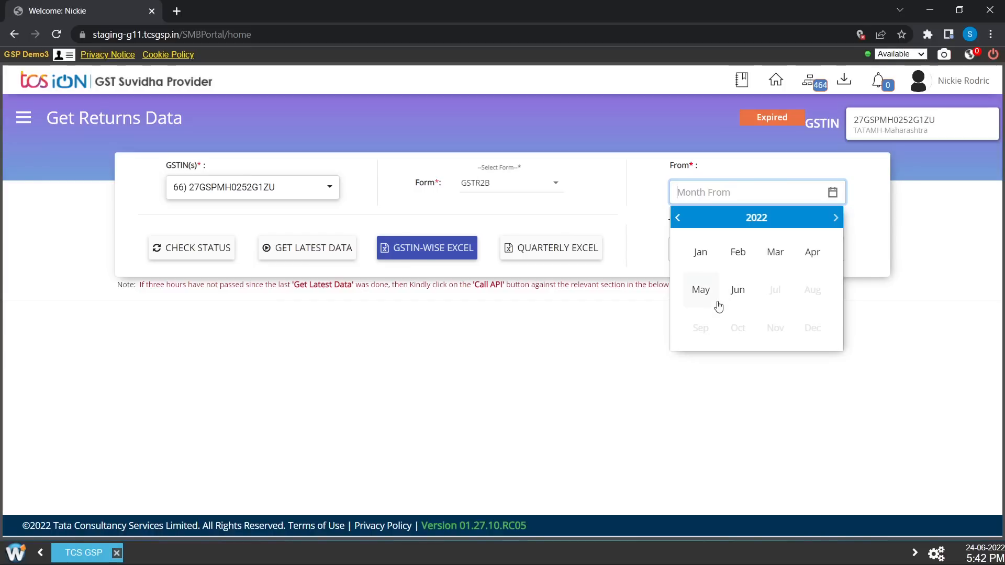
{"action": "left_click", "coordinate": [701, 292]}
{"action": "left_click", "coordinate": [720, 259]}
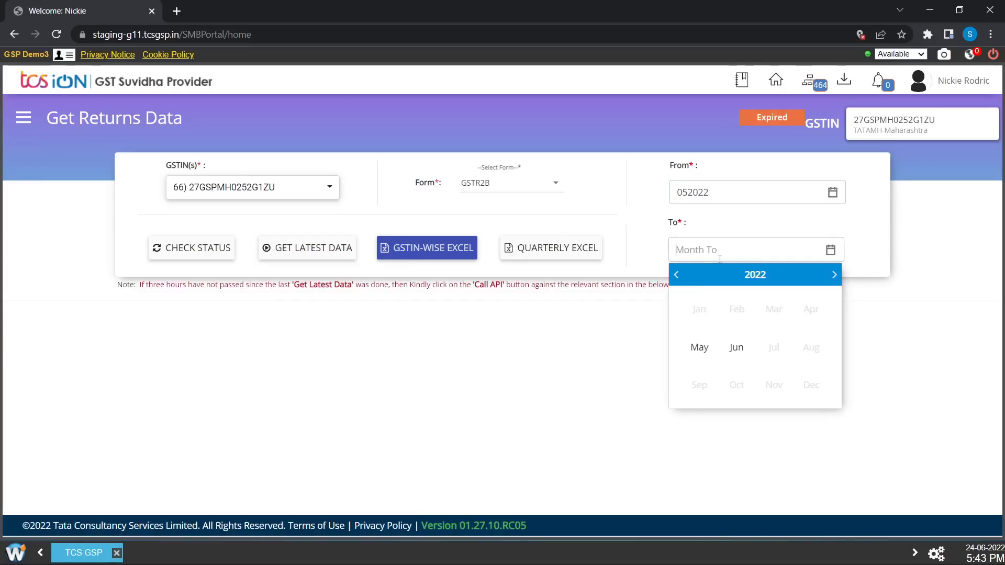
{"action": "left_click", "coordinate": [703, 354]}
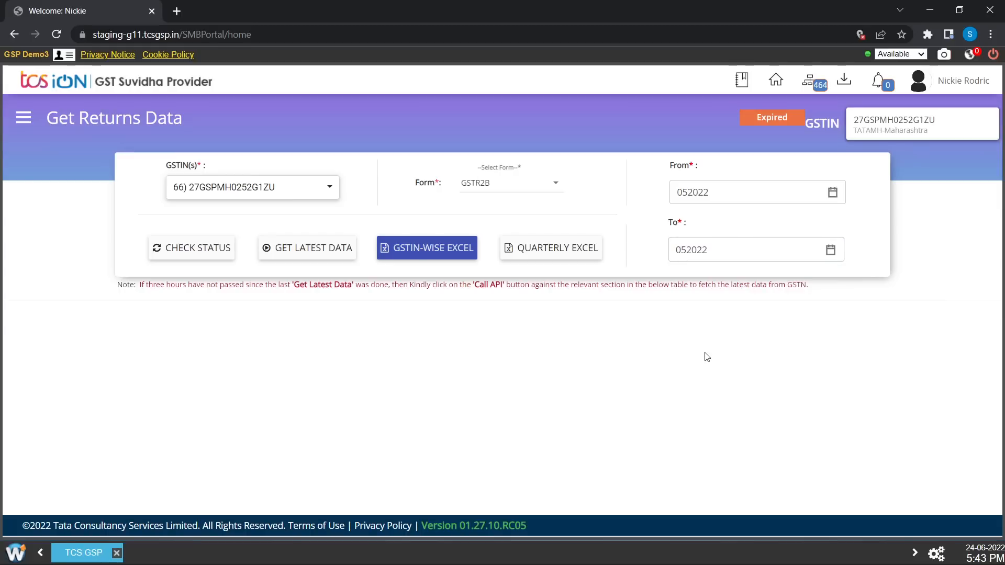
Check the GSTR2B return data status for May 2022 and request the latest data
{"action": "left_click", "coordinate": [196, 258]}
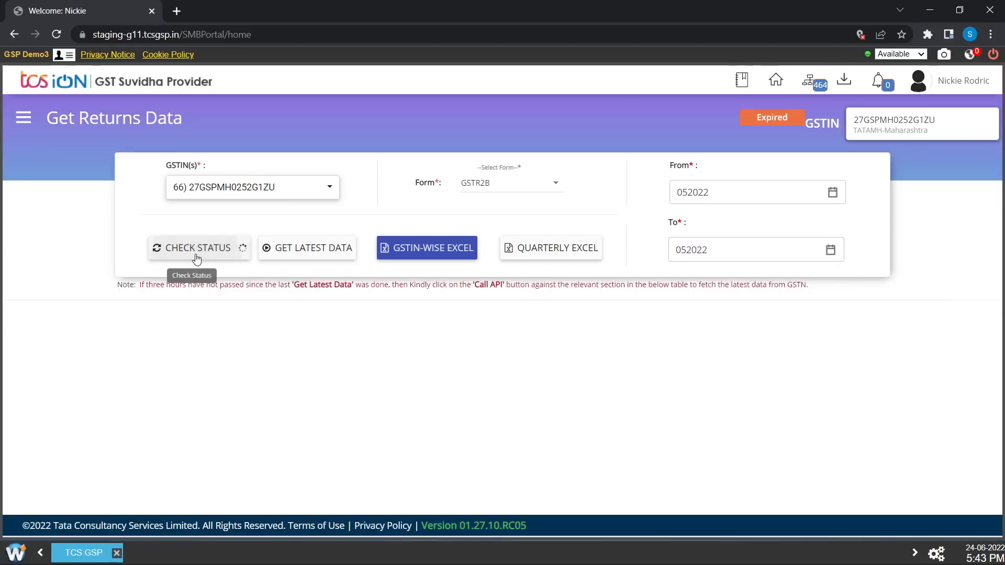
{"action": "left_click", "coordinate": [283, 259]}
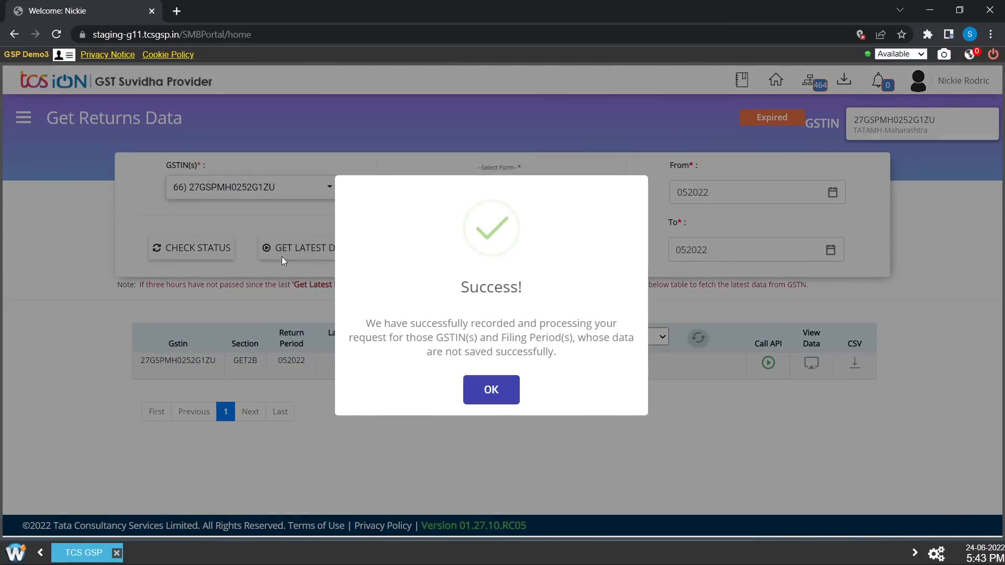
{"action": "left_click", "coordinate": [467, 397]}
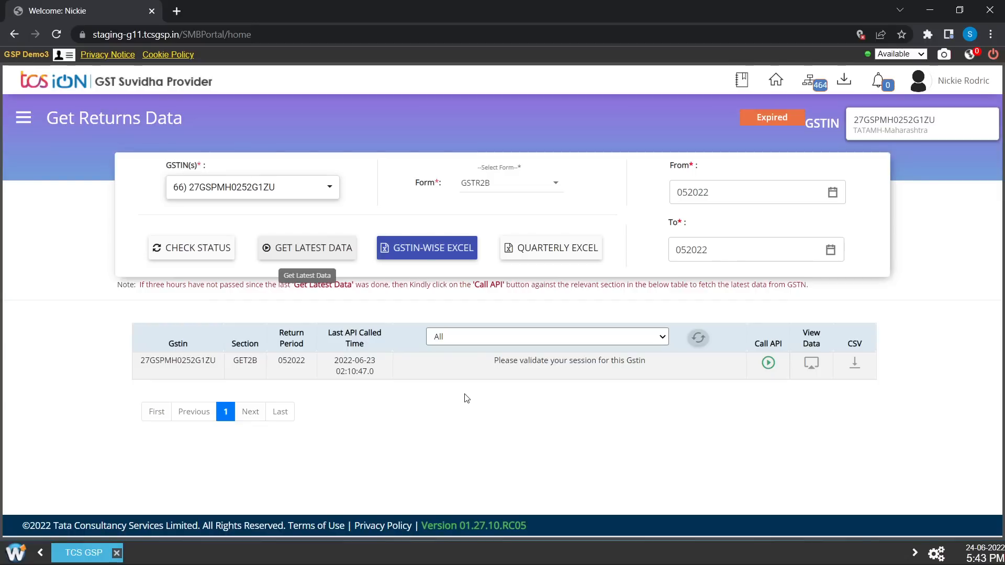
Open the Prepare Reconciliation Data page
{"action": "left_click", "coordinate": [23, 117]}
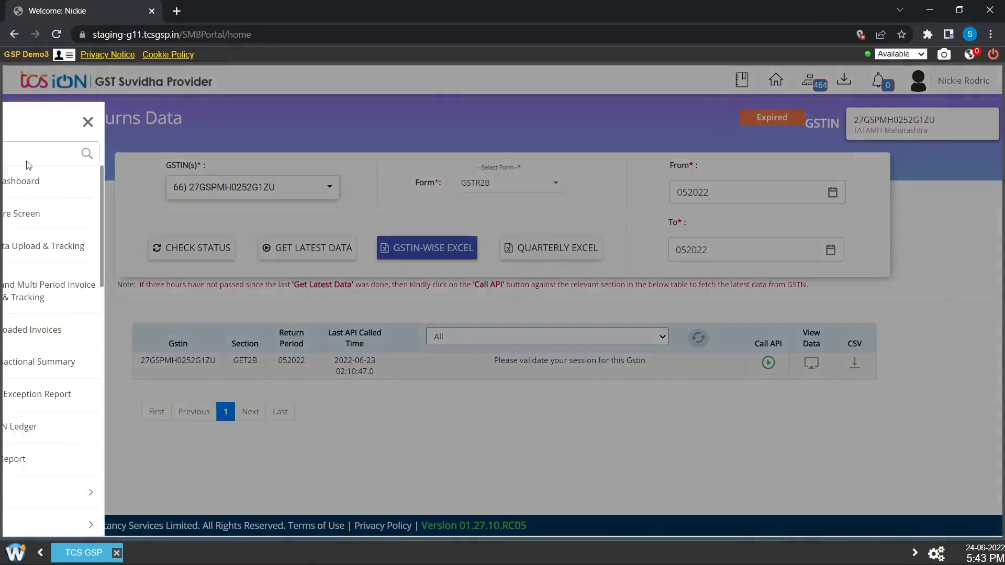
{"action": "scroll", "coordinate": [61, 365], "scroll_direction": "down", "scroll_amount": 3}
{"action": "scroll", "coordinate": [65, 374], "scroll_direction": "down", "scroll_amount": 5}
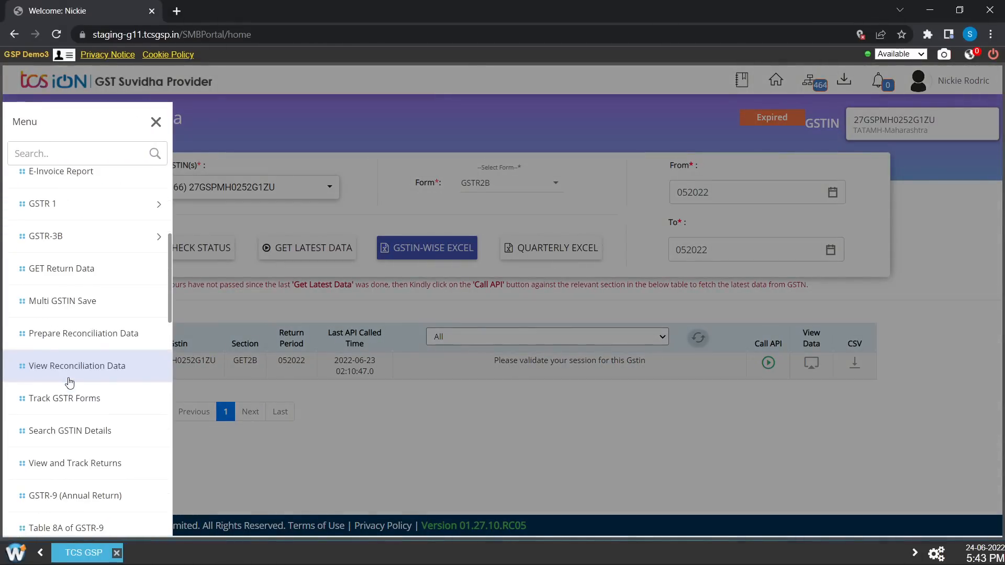
{"action": "scroll", "coordinate": [69, 383], "scroll_direction": "up", "scroll_amount": 3}
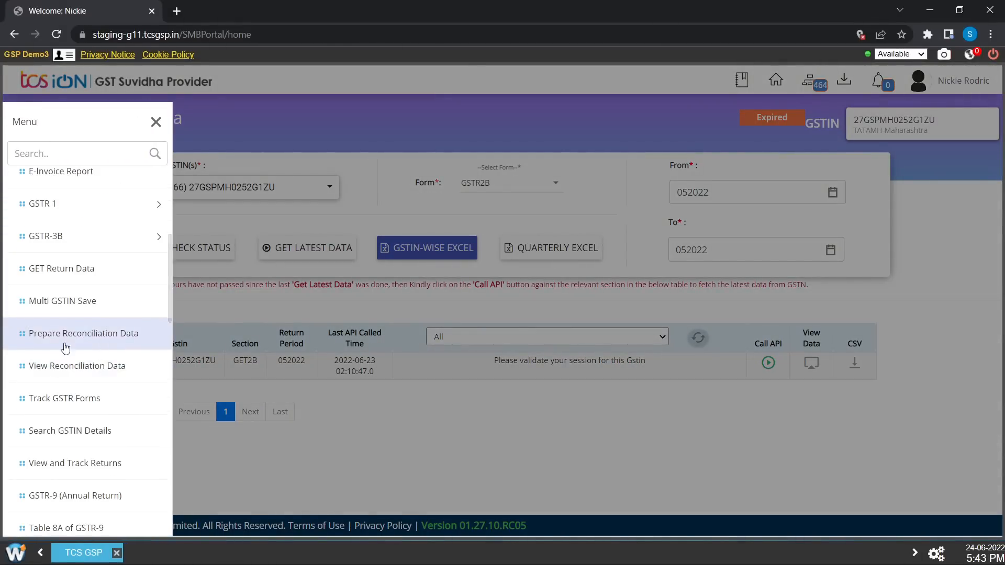
{"action": "left_click", "coordinate": [82, 335]}
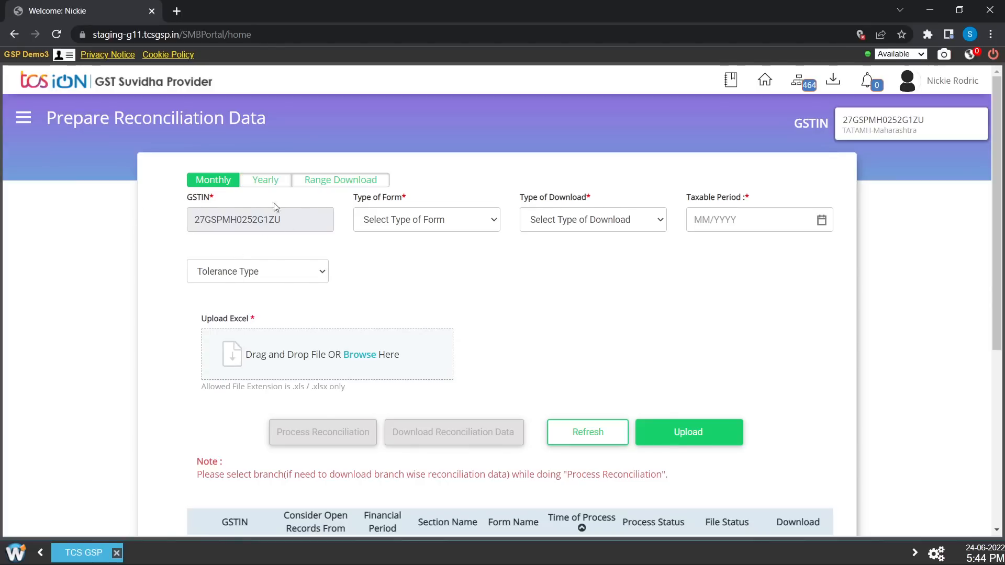
Set the monthly reconciliation to form type GSTR2 and download type B2B
{"action": "left_click", "coordinate": [391, 225]}
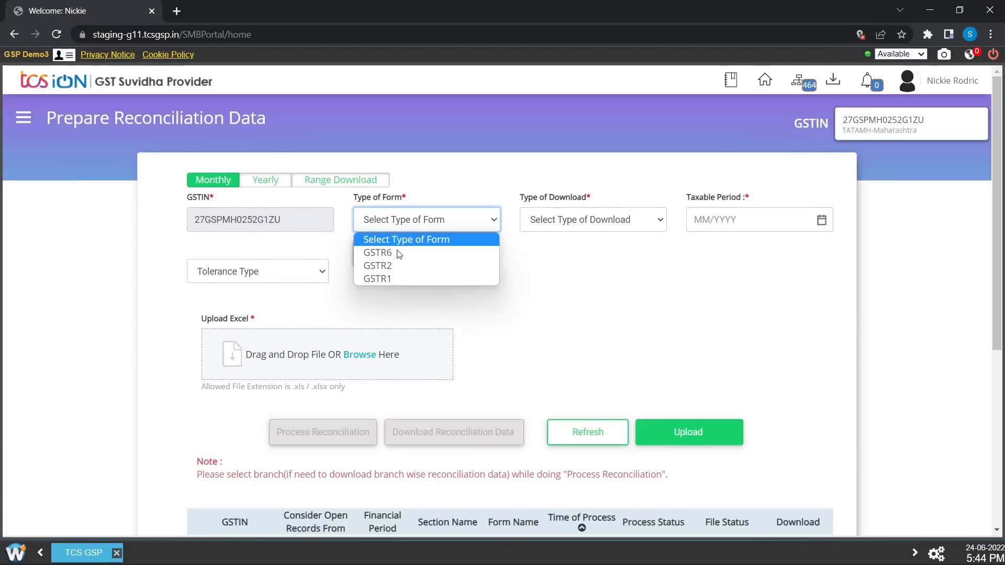
{"action": "left_click", "coordinate": [399, 266]}
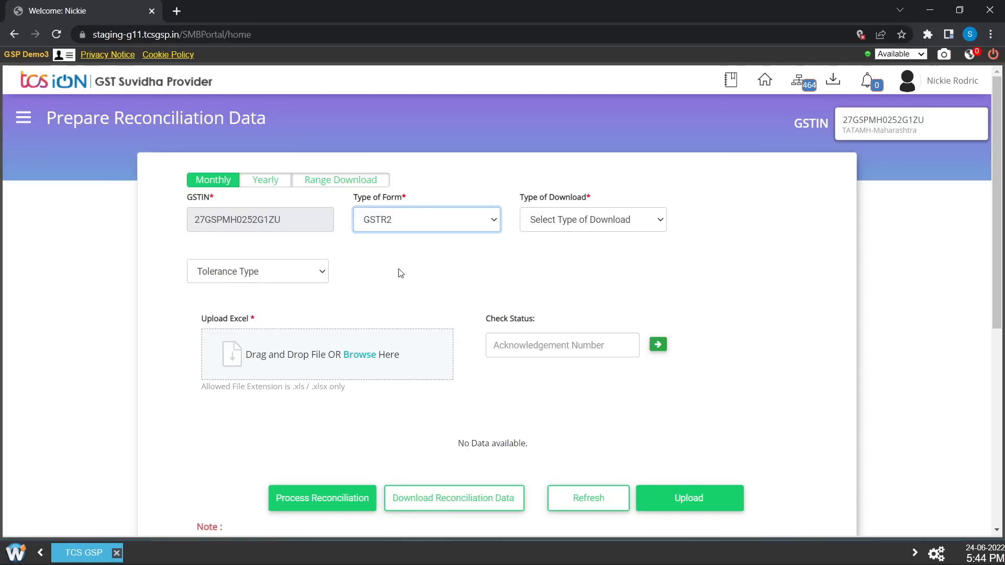
{"action": "left_click", "coordinate": [656, 225]}
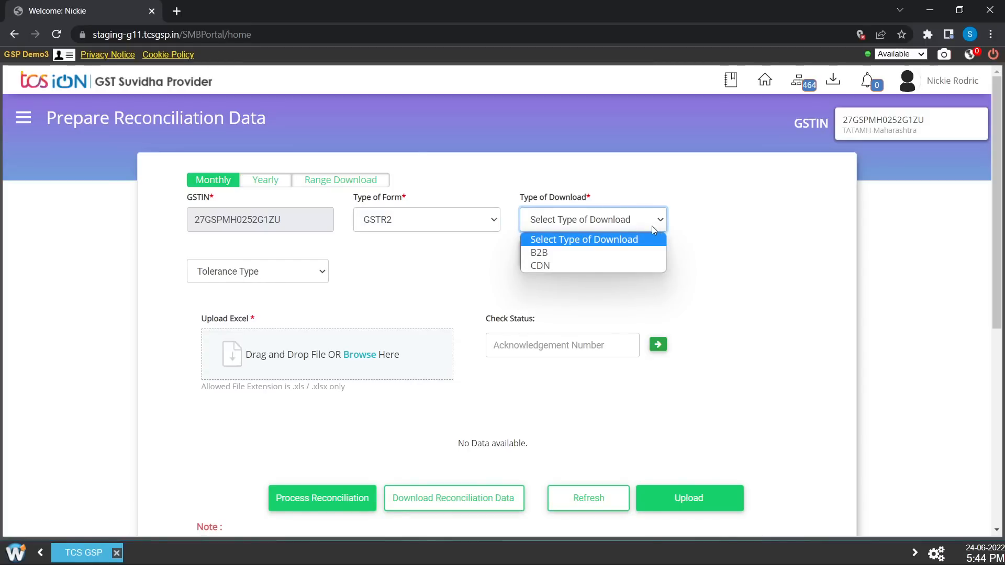
{"action": "left_click", "coordinate": [651, 256]}
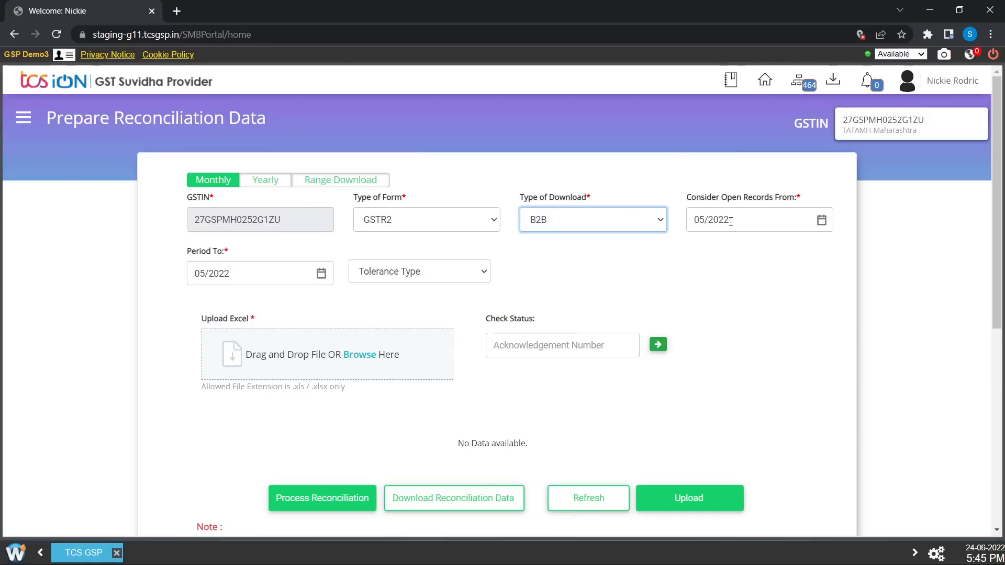
Set the tolerance type to Rupees with a tolerance of 10
{"action": "left_click", "coordinate": [399, 281]}
{"action": "left_click", "coordinate": [401, 305]}
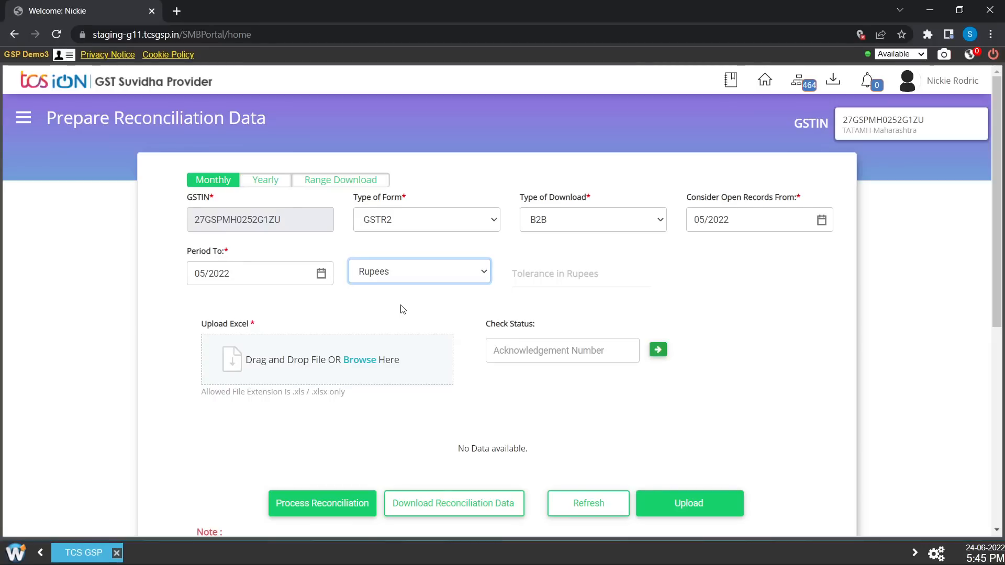
{"action": "left_click", "coordinate": [596, 274]}
{"action": "type", "text": "10"}
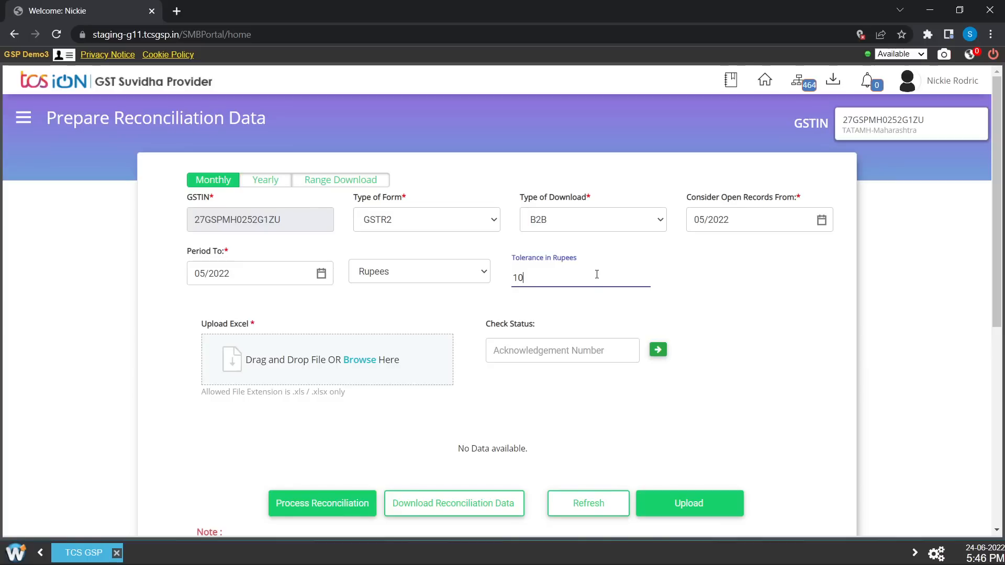
{"action": "left_click", "coordinate": [409, 276]}
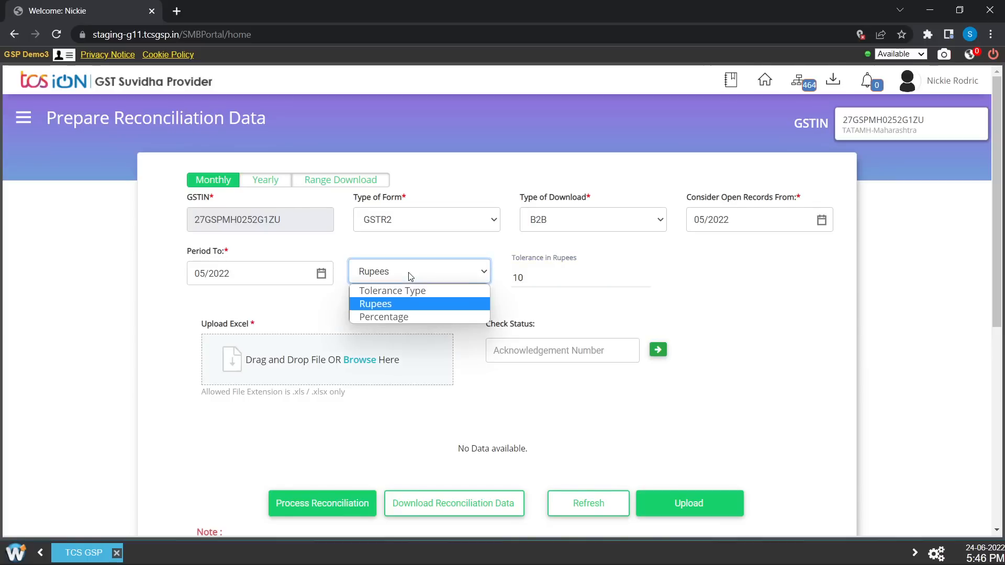
{"action": "left_click", "coordinate": [424, 248]}
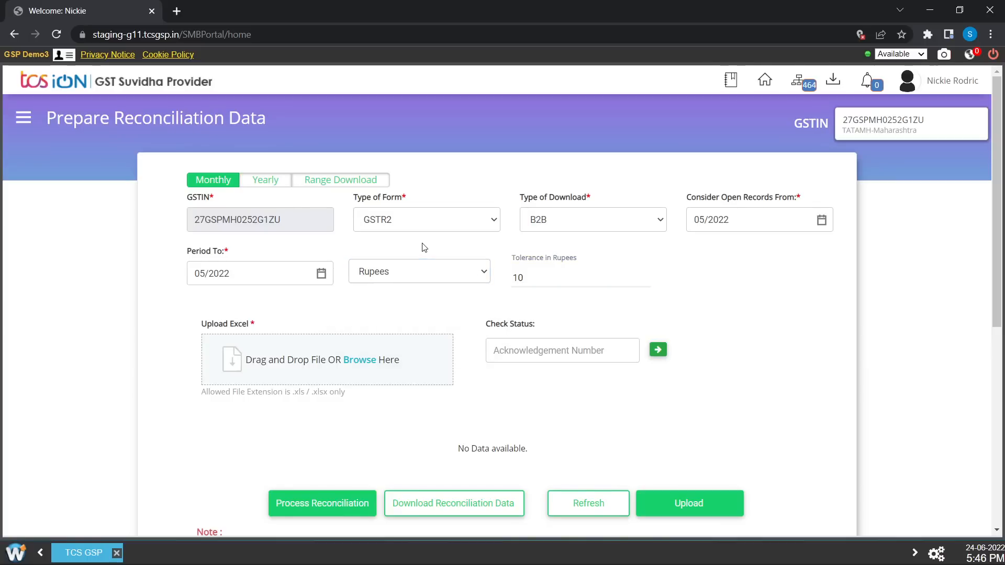
Process the reconciliation for the chosen GSTR2 B2B settings and check the request's entry in the process table
{"action": "scroll", "coordinate": [424, 247], "scroll_direction": "down", "scroll_amount": 1}
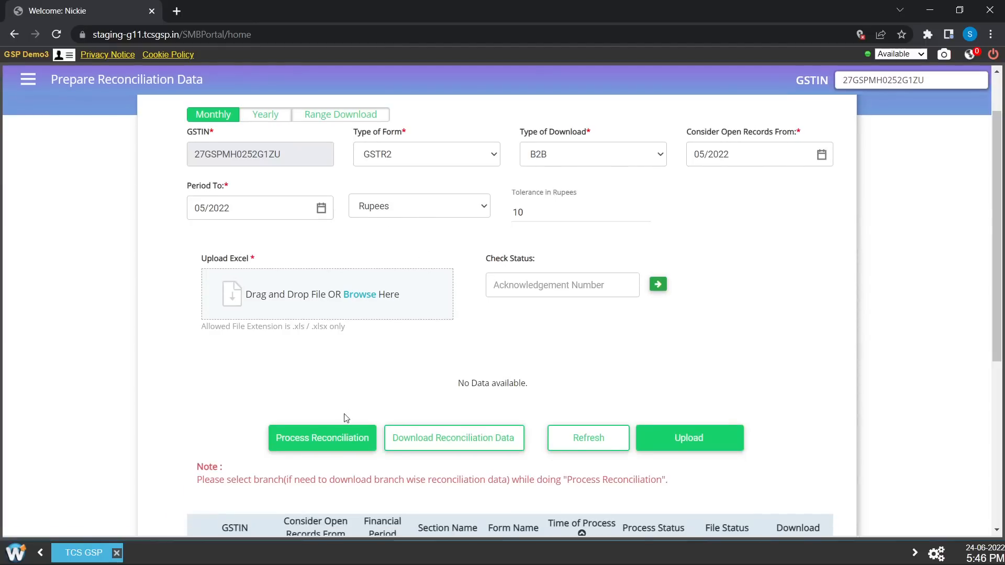
{"action": "left_click", "coordinate": [333, 444]}
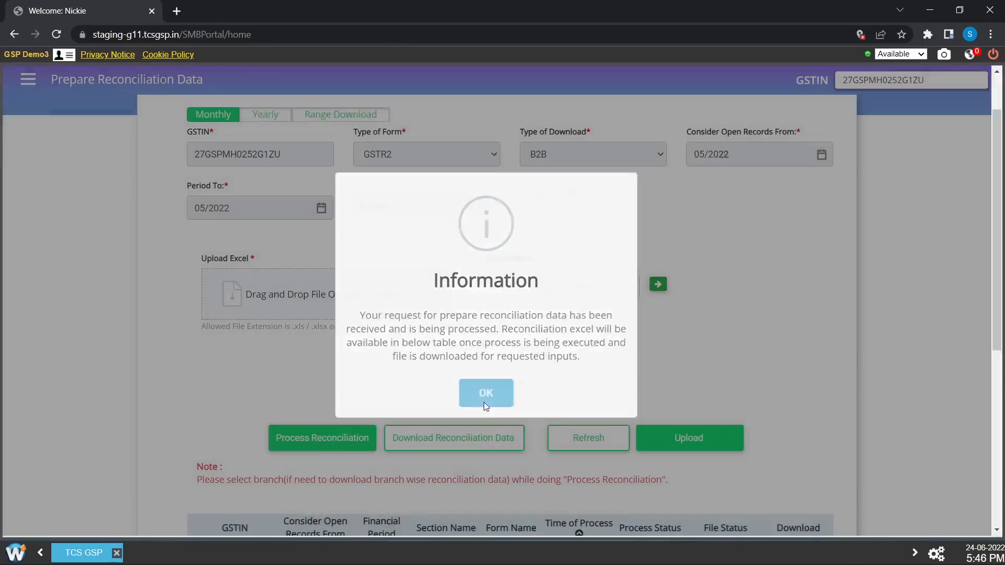
{"action": "left_click", "coordinate": [484, 402]}
{"action": "scroll", "coordinate": [485, 404], "scroll_direction": "down", "scroll_amount": 2}
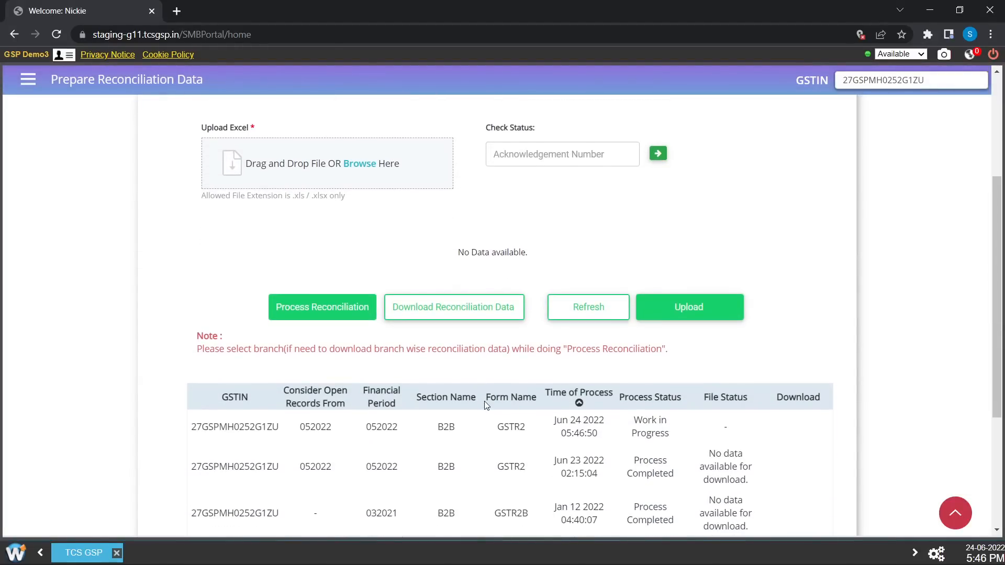
{"action": "scroll", "coordinate": [485, 405], "scroll_direction": "up", "scroll_amount": 3}
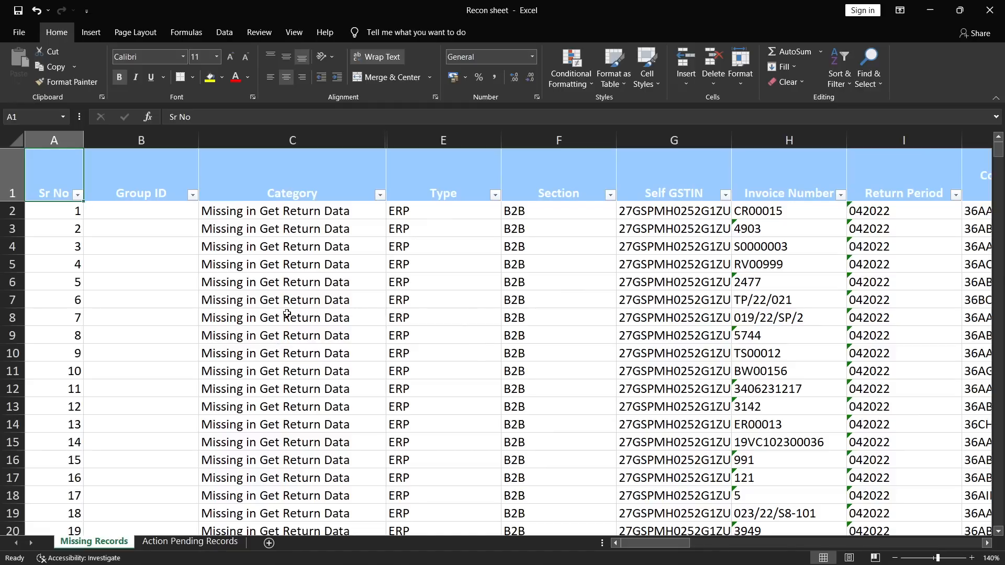
In the Recon sheet Excel workbook, filter Category in Missing Records to Missing in Books of Account and select the filtered category cells
{"action": "left_click", "coordinate": [315, 197]}
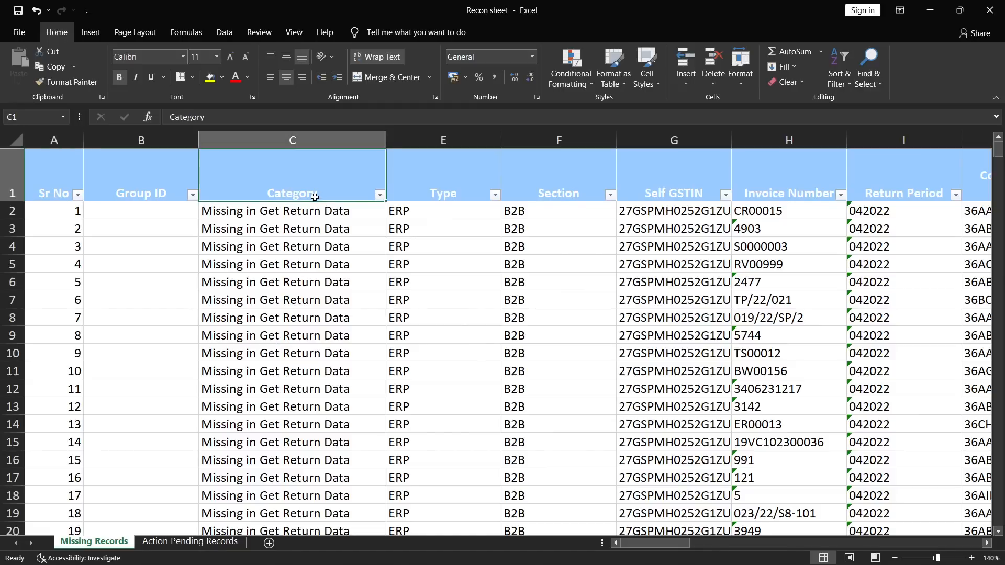
{"action": "left_click", "coordinate": [384, 198]}
{"action": "key", "text": "Up"}
{"action": "key", "text": "Up"}
{"action": "key", "text": "Up"}
{"action": "key", "text": "space"}
{"action": "key", "text": "Down"}
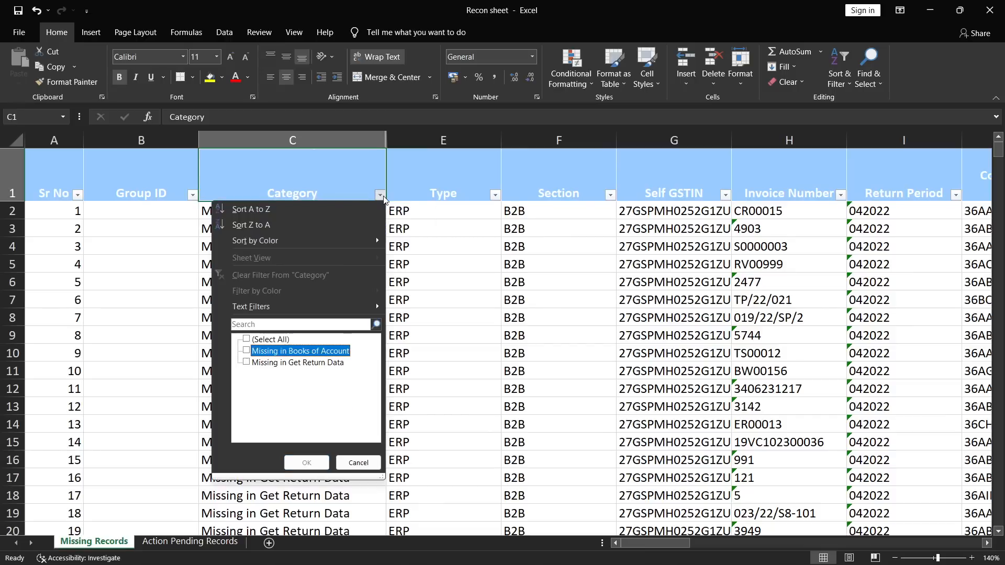
{"action": "key", "text": "Down"}
{"action": "key", "text": "space"}
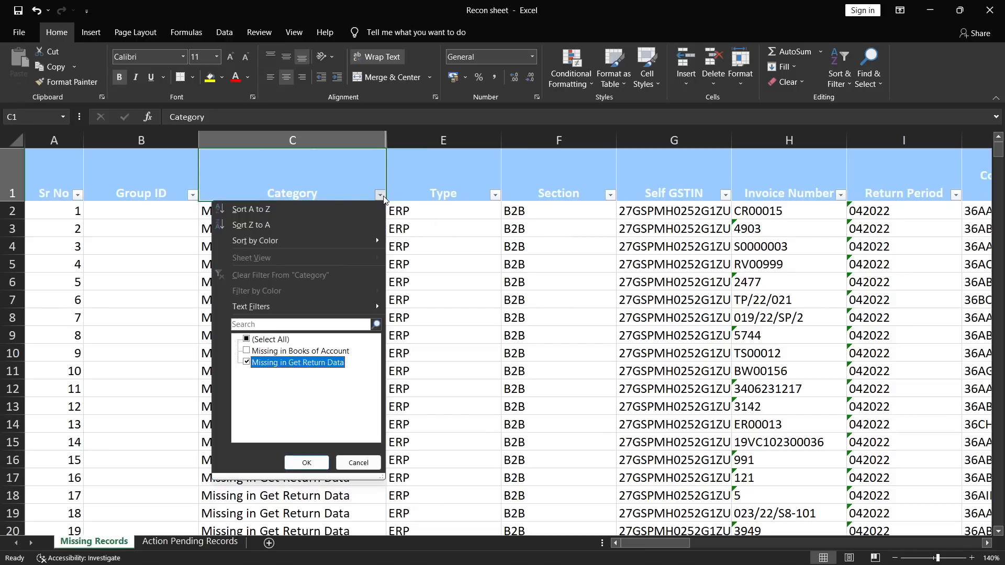
{"action": "key", "text": "space"}
{"action": "key", "text": "Up"}
{"action": "key", "text": "space"}
{"action": "key", "text": "Return"}
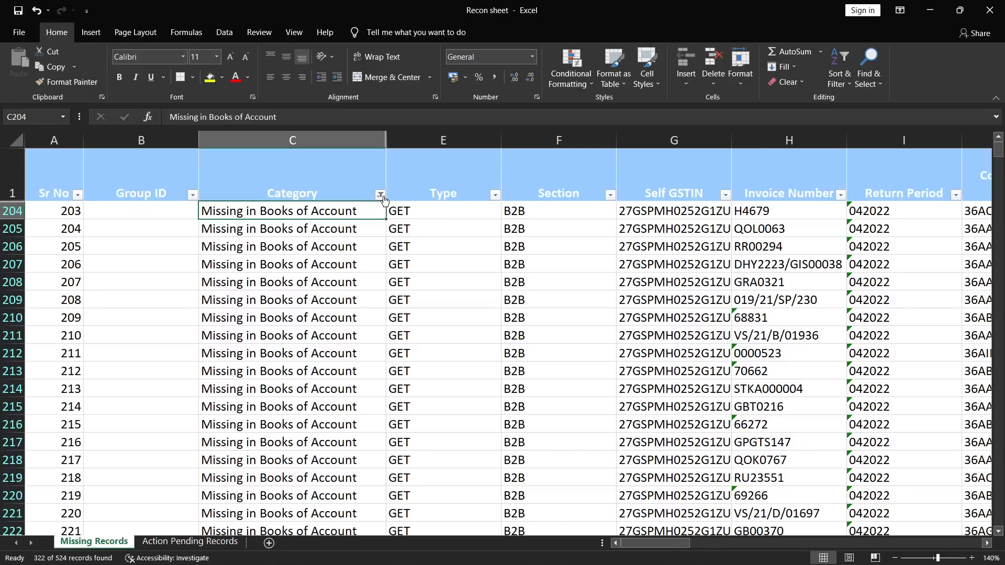
{"action": "key", "text": "ctrl+shift+Down"}
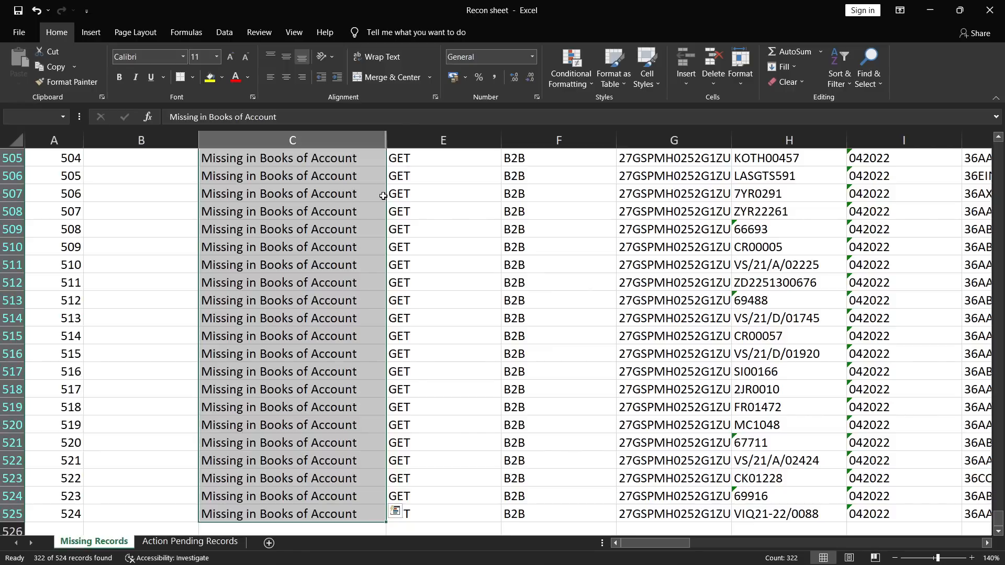
Change the Category filter to show only Missing in Get Return Data and select the filtered category cells
{"action": "key", "text": "ctrl+Up"}
{"action": "left_click", "coordinate": [384, 196]}
{"action": "key", "text": "Tab"}
{"action": "key", "text": "Down"}
{"action": "key", "text": "space"}
{"action": "key", "text": "Down"}
{"action": "key", "text": "space"}
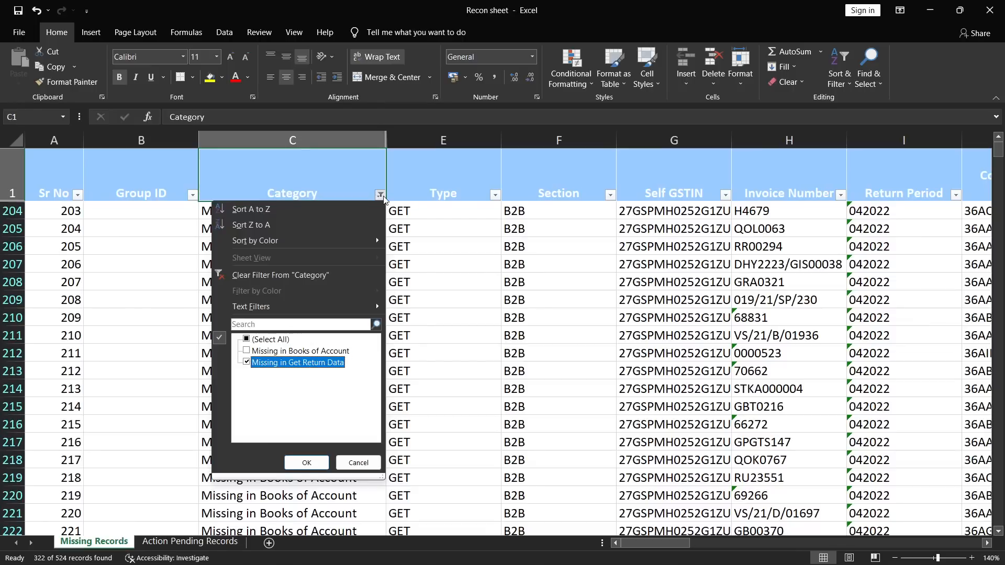
{"action": "key", "text": "Return"}
{"action": "key", "text": "Down"}
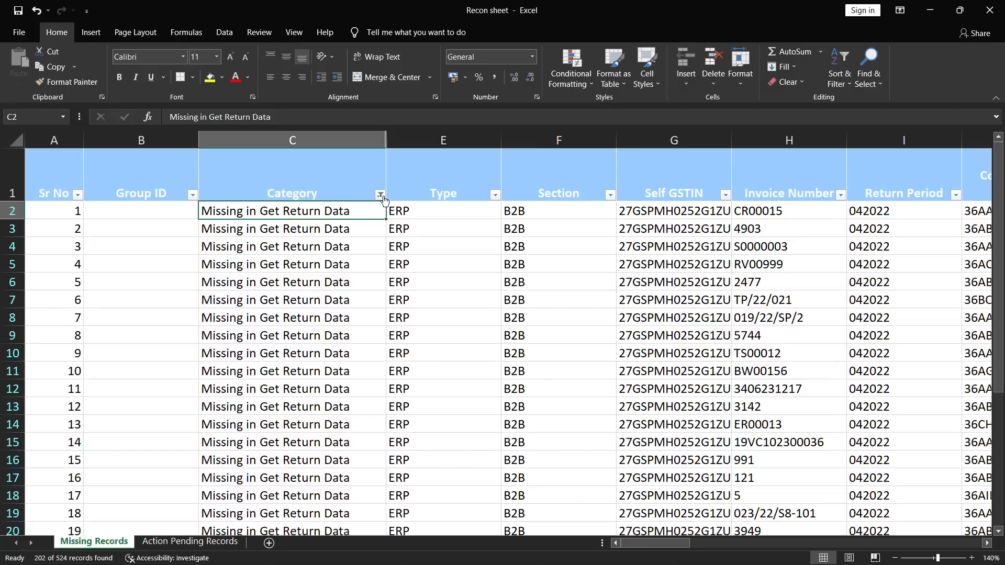
{"action": "key", "text": "ctrl+shift+Down"}
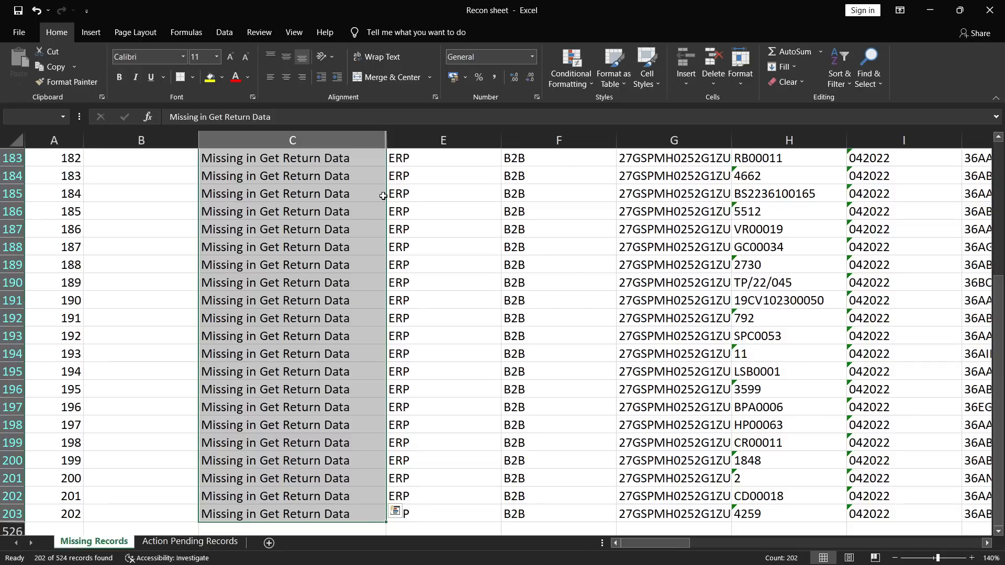
Open the Action Pending Records sheet and review which categories are included in its Category filter
{"action": "left_click", "coordinate": [177, 541]}
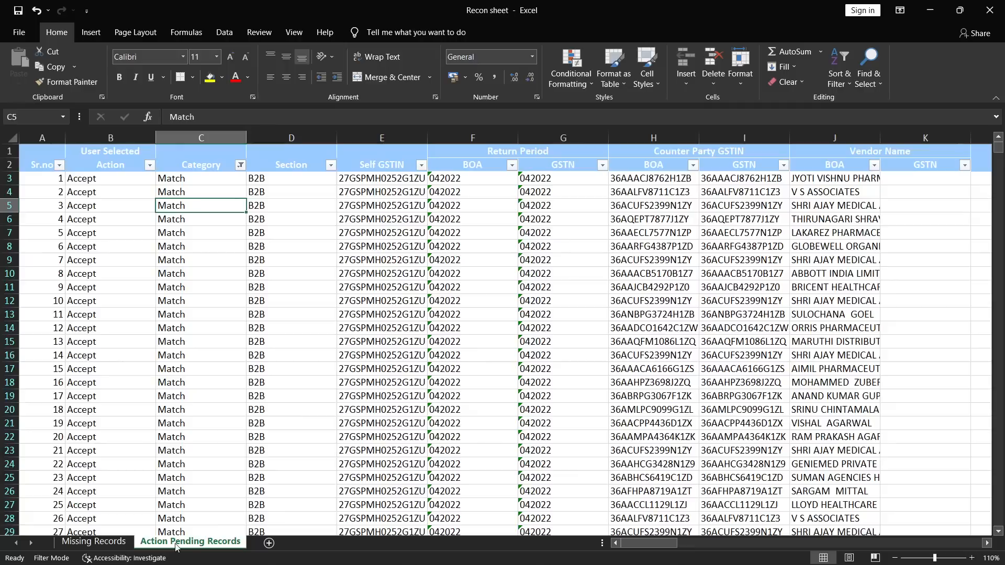
{"action": "left_click", "coordinate": [212, 181]}
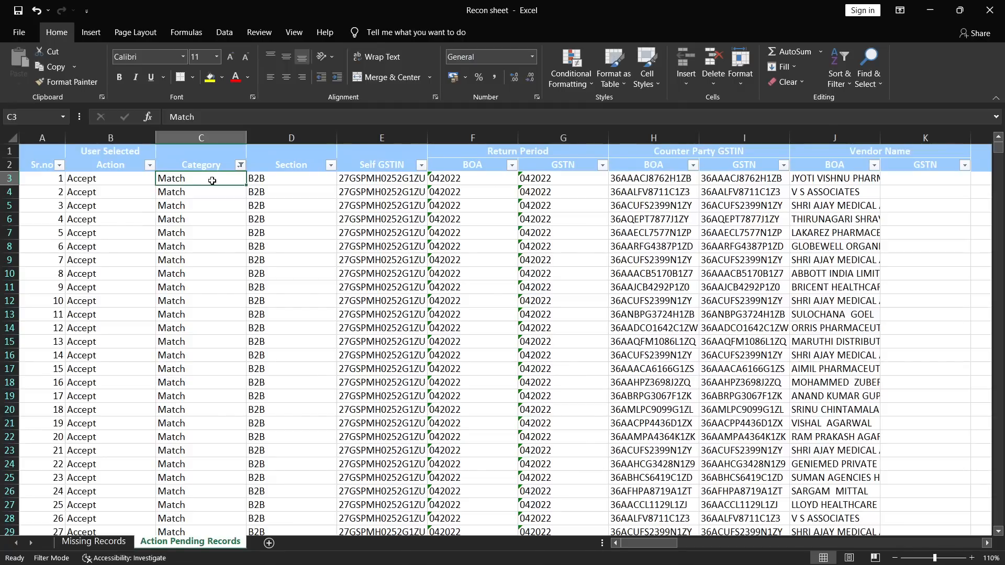
{"action": "key", "text": "Up"}
{"action": "key", "text": "alt+Down"}
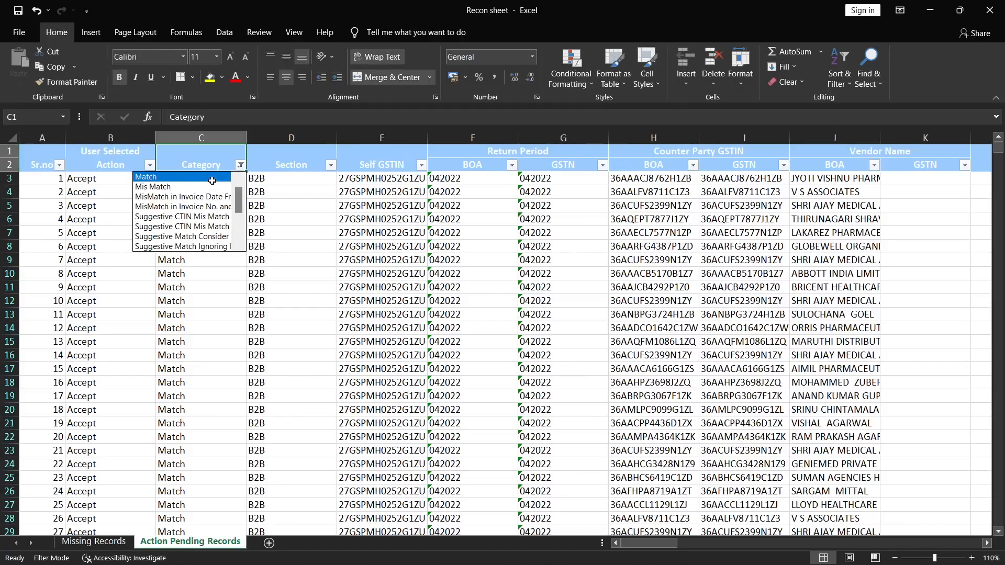
{"action": "key", "text": "Escape"}
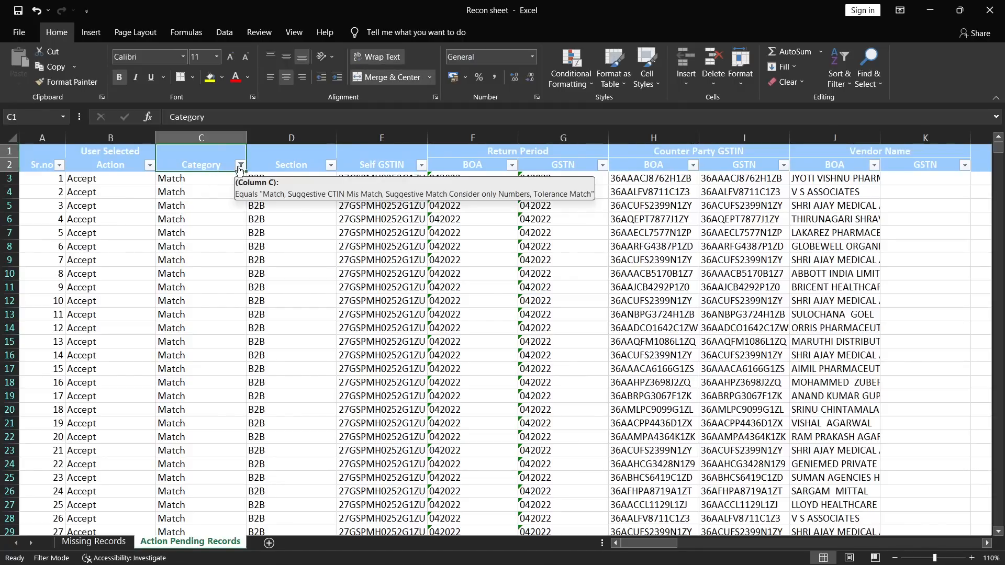
{"action": "left_click", "coordinate": [239, 166]}
{"action": "scroll", "coordinate": [164, 338], "scroll_direction": "down", "scroll_amount": 2}
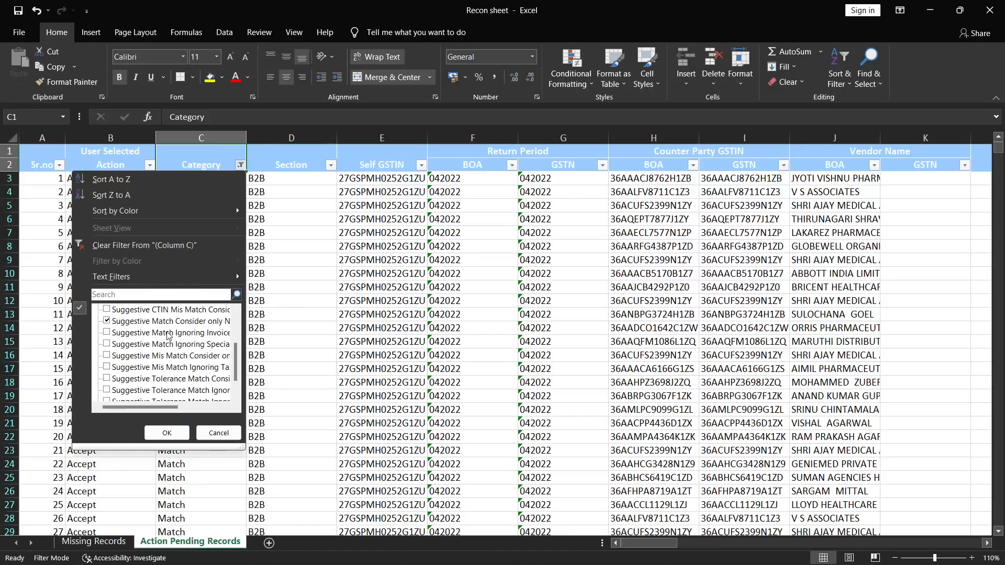
{"action": "scroll", "coordinate": [167, 335], "scroll_direction": "down", "scroll_amount": 2}
{"action": "left_click", "coordinate": [167, 433]}
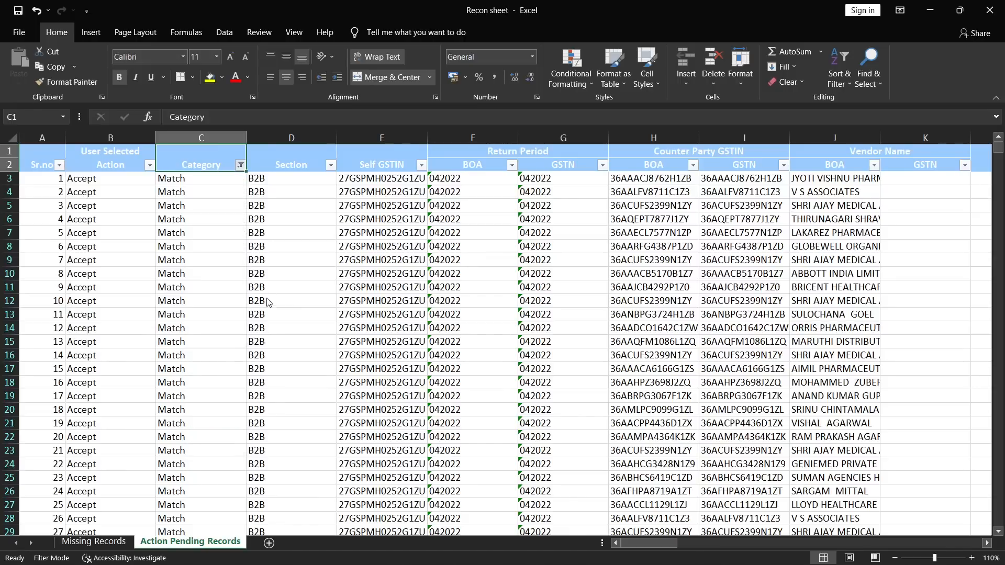
Freeze the two header rows of the Action Pending Records sheet above the first record
{"action": "left_click", "coordinate": [207, 204]}
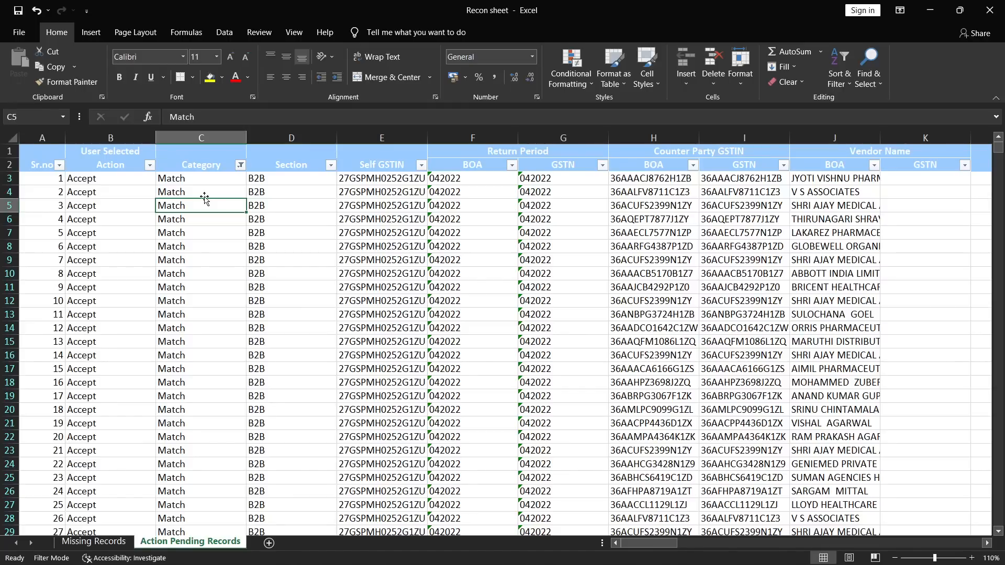
{"action": "scroll", "coordinate": [204, 197], "scroll_direction": "down", "scroll_amount": 20}
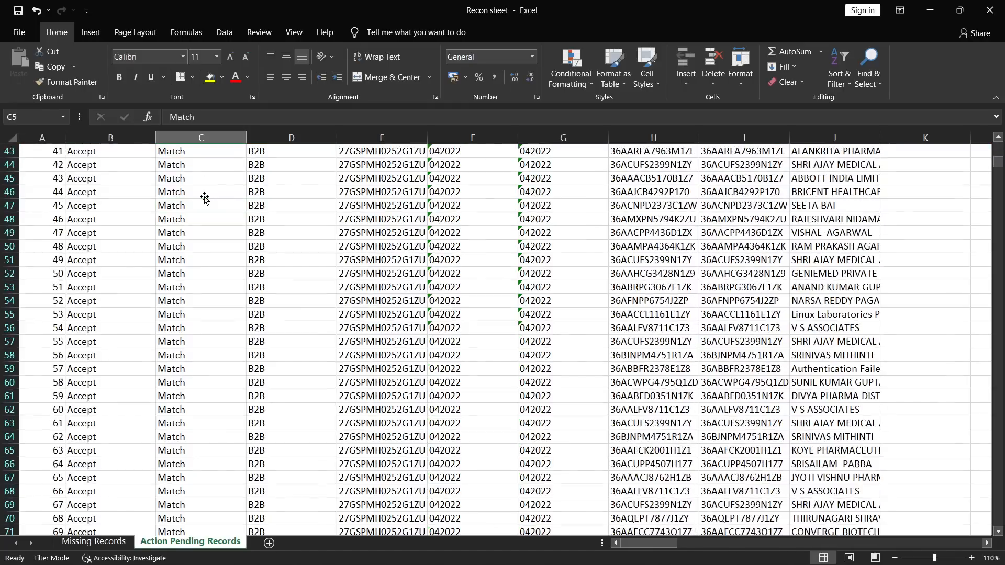
{"action": "scroll", "coordinate": [204, 198], "scroll_direction": "up", "scroll_amount": 20}
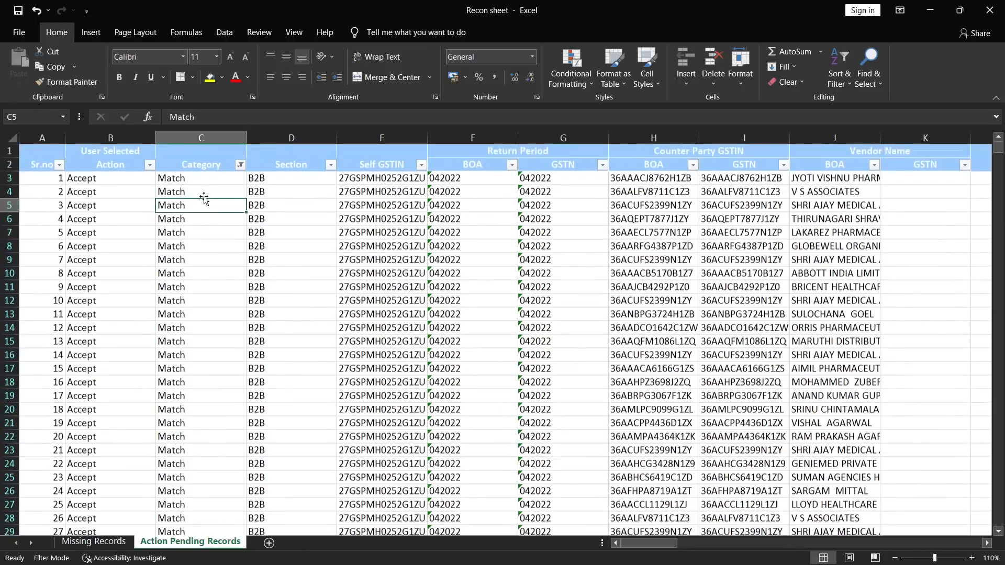
{"action": "left_click", "coordinate": [47, 176]}
{"action": "left_click", "coordinate": [294, 32]}
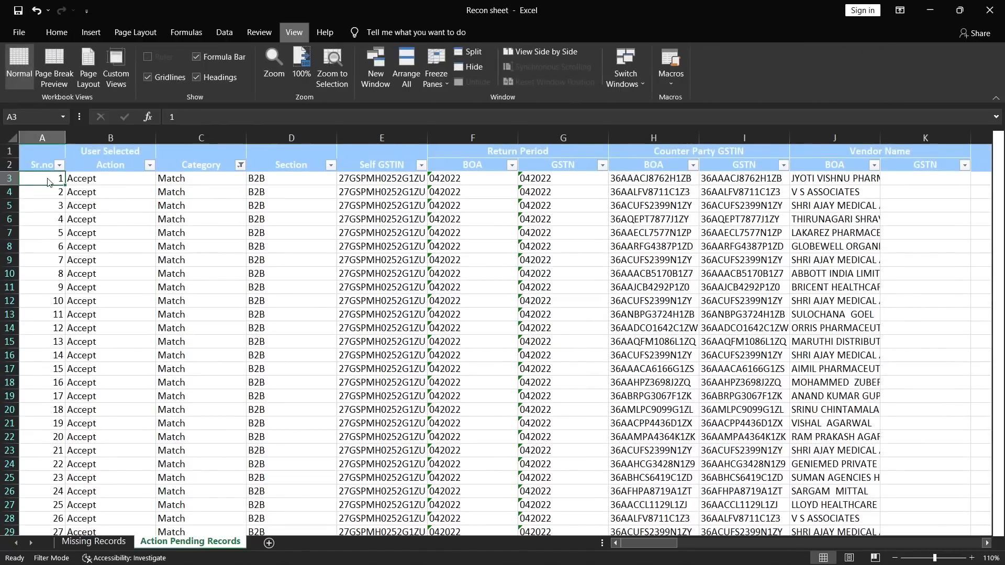
{"action": "left_click", "coordinate": [250, 218]}
Look through the accepted records and auto-fit column C so the full category names fit
{"action": "scroll", "coordinate": [250, 218], "scroll_direction": "down", "scroll_amount": 20}
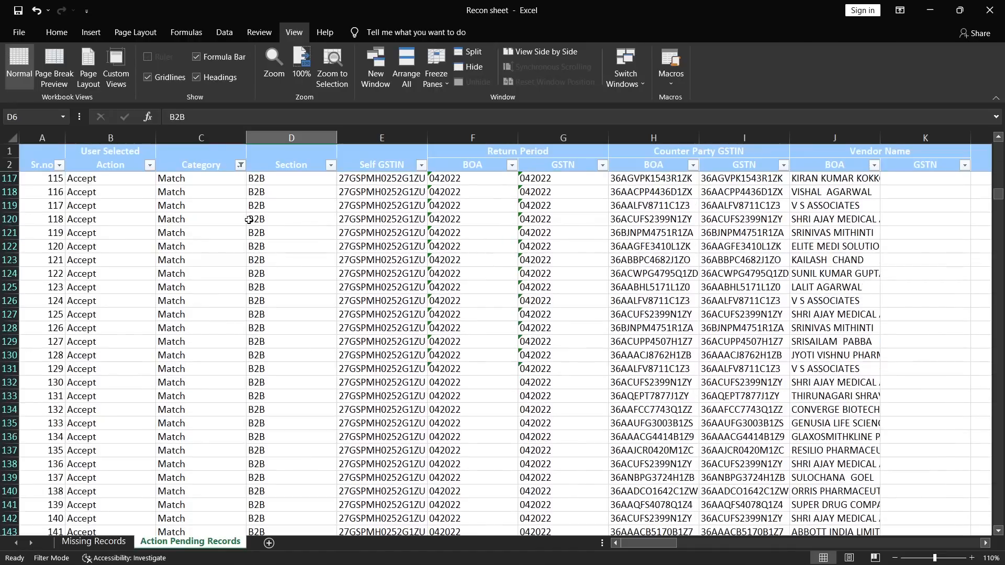
{"action": "scroll", "coordinate": [245, 225], "scroll_direction": "down", "scroll_amount": 8}
{"action": "scroll", "coordinate": [245, 228], "scroll_direction": "up", "scroll_amount": 17}
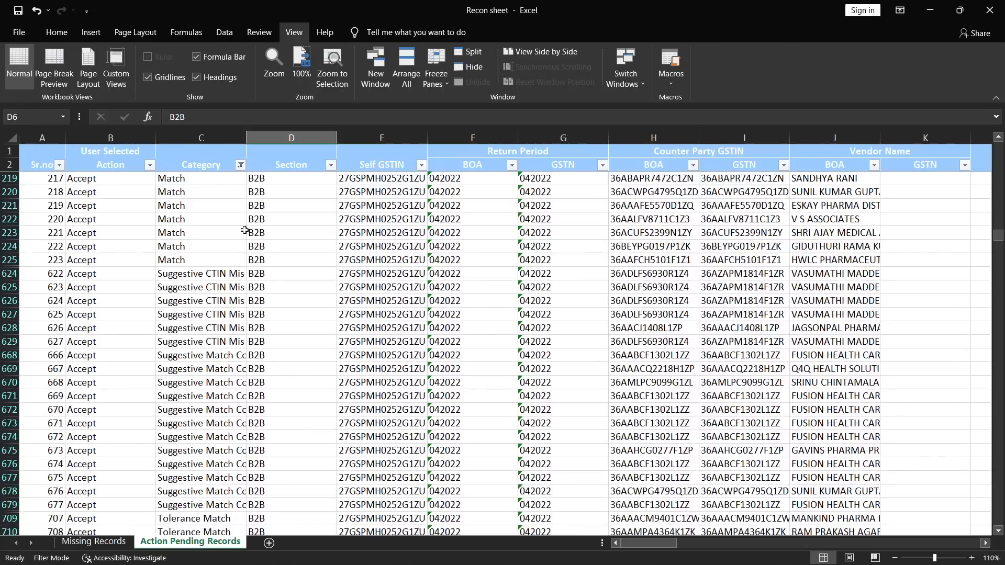
{"action": "double_click", "coordinate": [246, 137]}
From a Suggestive CTIN Mis Match record, highlight both Counter Party GSTIN columns together, followed by the BOA and GSTN columns individually
{"action": "left_click", "coordinate": [266, 291]}
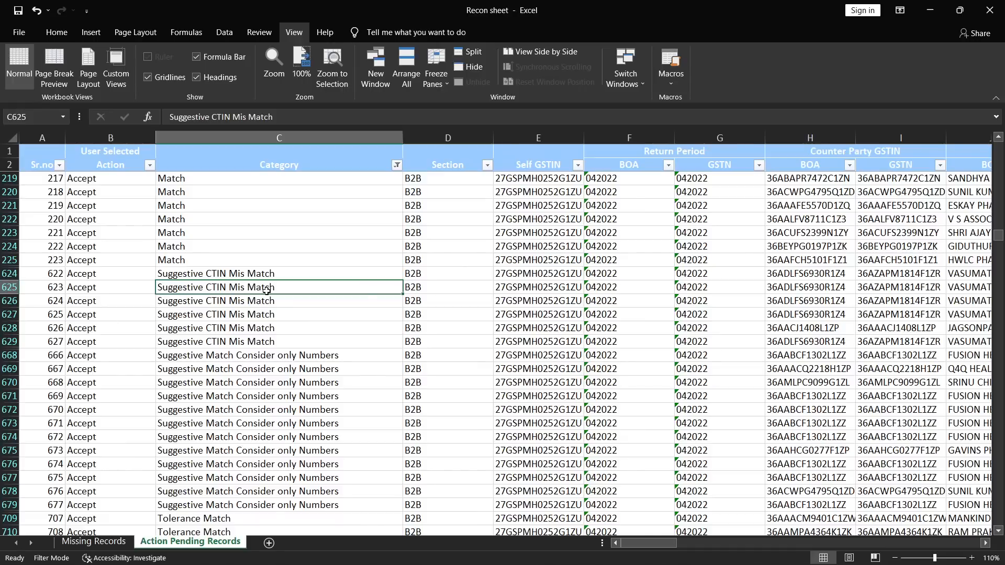
{"action": "key", "text": "Right"}
{"action": "key", "text": "Right"}
{"action": "key", "text": "Right"}
{"action": "key", "text": "Right"}
{"action": "key", "text": "Right"}
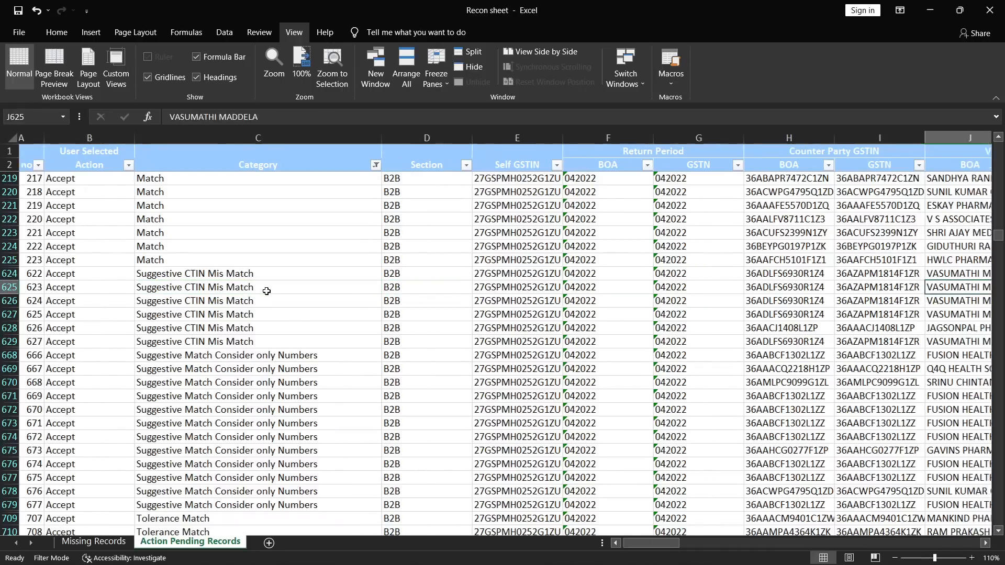
{"action": "key", "text": "shift+Right"}
{"action": "key", "text": "ctrl+space"}
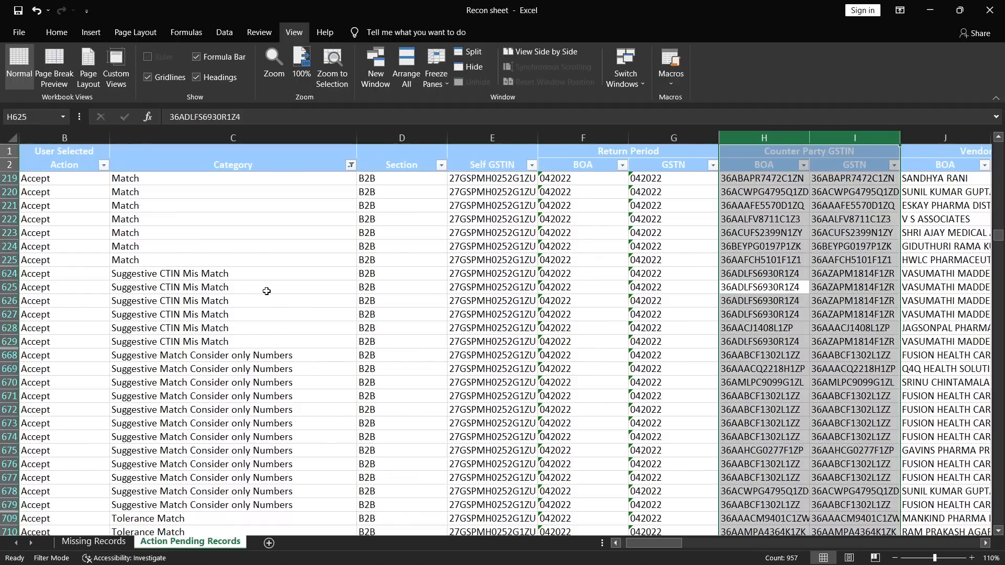
{"action": "left_click", "coordinate": [743, 138]}
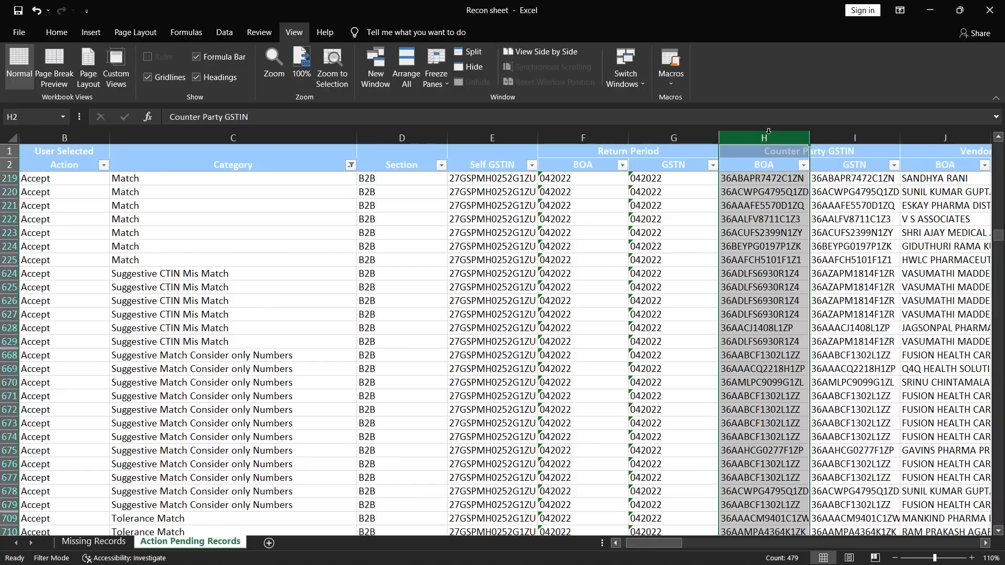
{"action": "left_click", "coordinate": [853, 137]}
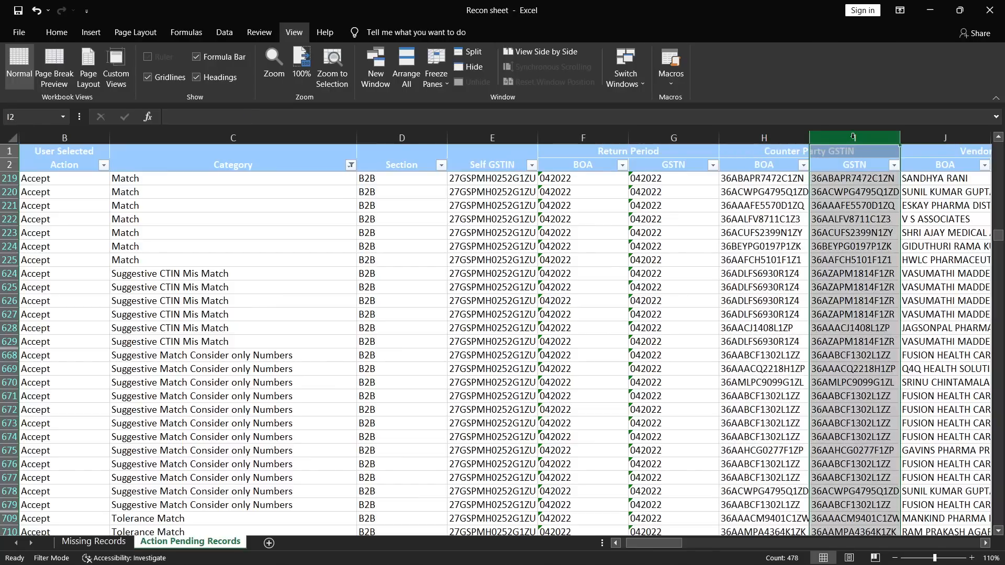
Compare the BOA and GSTN counter party GSTIN values of the Suggestive CTIN Mis Match record in row 626
{"action": "left_click", "coordinate": [260, 303]}
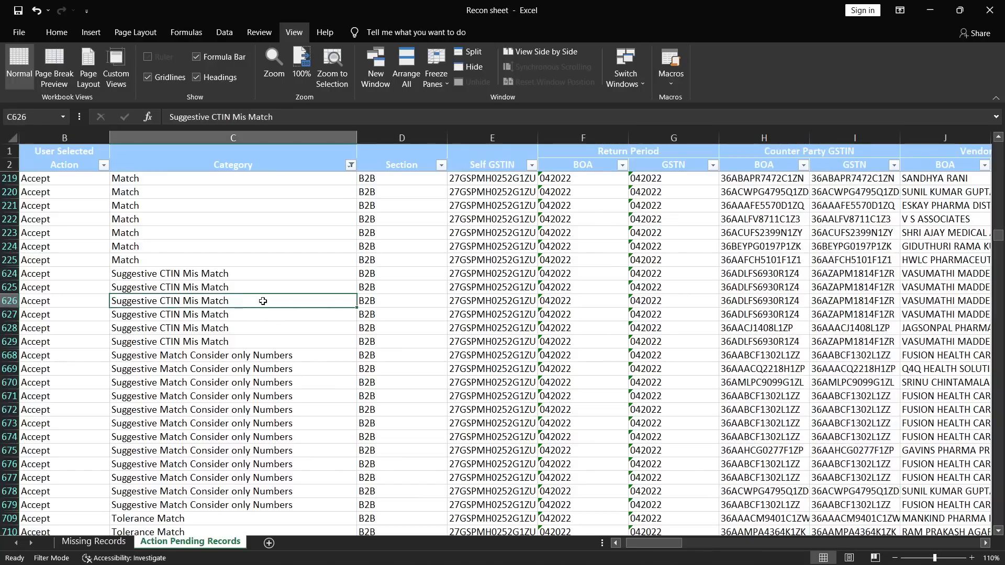
{"action": "left_click", "coordinate": [424, 306]}
{"action": "left_click_drag", "start_coordinate": [424, 305], "coordinate": [794, 302]}
{"action": "left_click", "coordinate": [794, 302]}
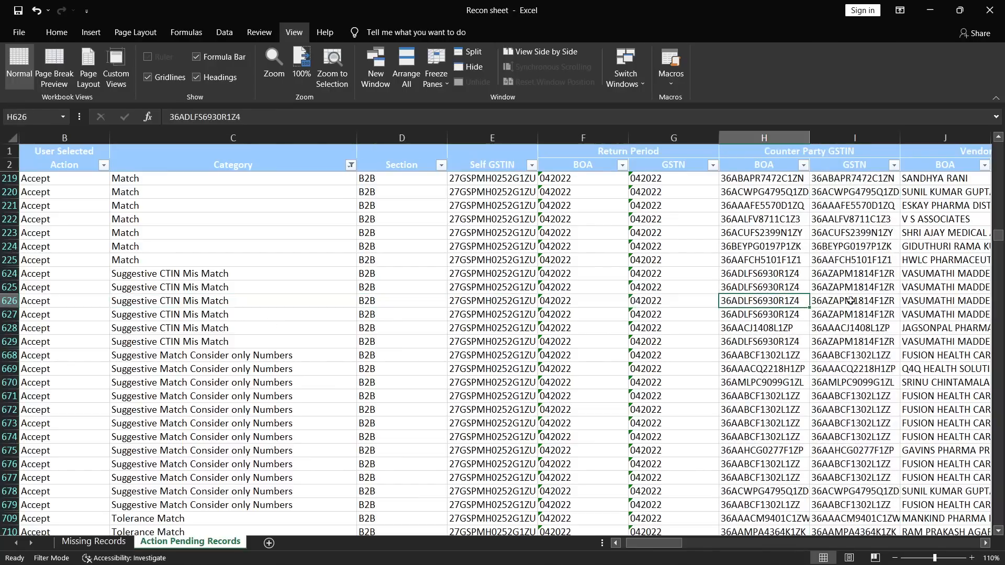
{"action": "left_click", "coordinate": [852, 300]}
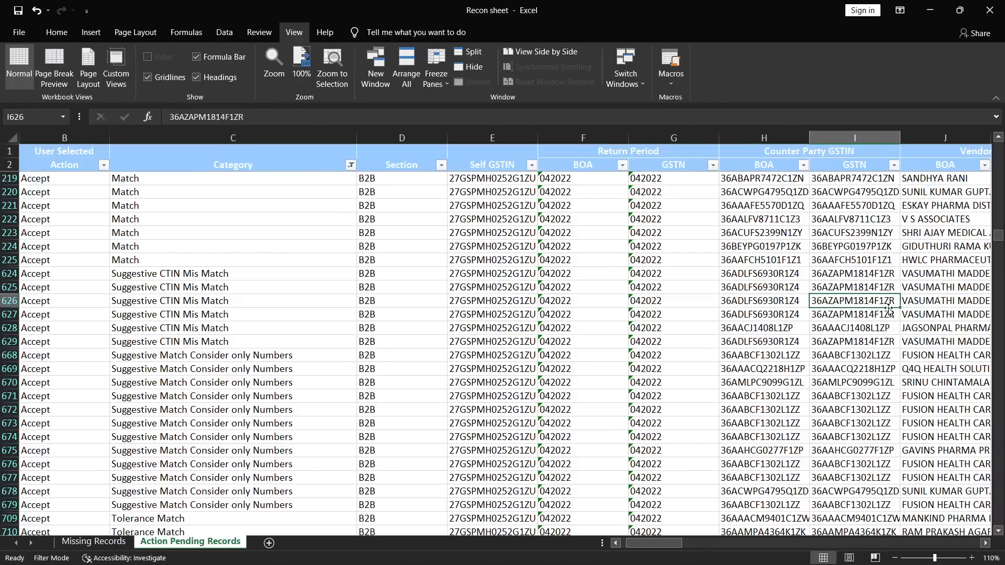
{"action": "left_click", "coordinate": [801, 300]}
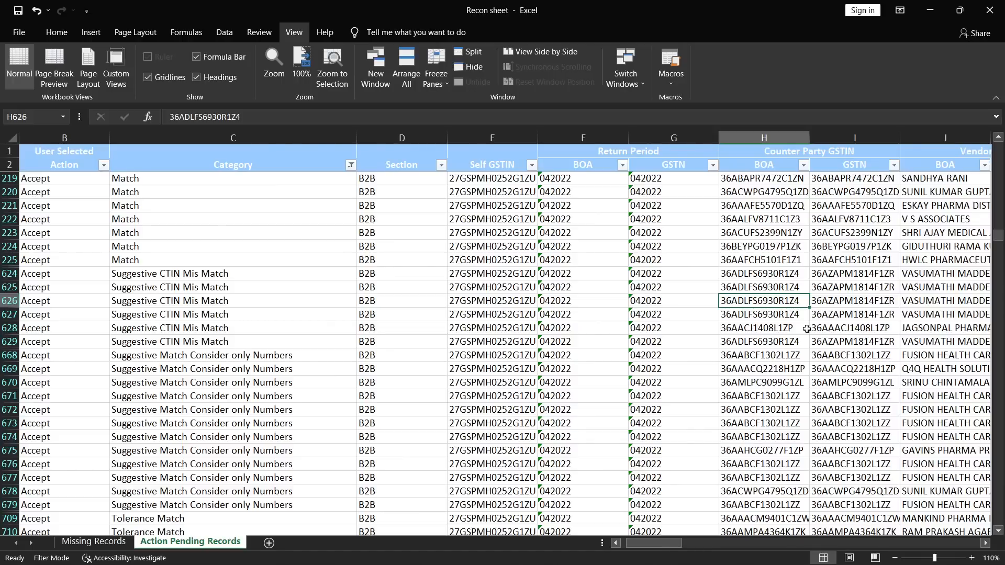
Go to the Suggestive Match Consider only Numbers category in row 670 and select that entire row
{"action": "key", "text": "Left"}
{"action": "key", "text": "Left"}
{"action": "key", "text": "Left"}
{"action": "key", "text": "Left"}
{"action": "key", "text": "Down"}
{"action": "key", "text": "Left"}
{"action": "key", "text": "Down"}
{"action": "key", "text": "Down"}
{"action": "key", "text": "Down"}
{"action": "key", "text": "Down"}
{"action": "key", "text": "Down"}
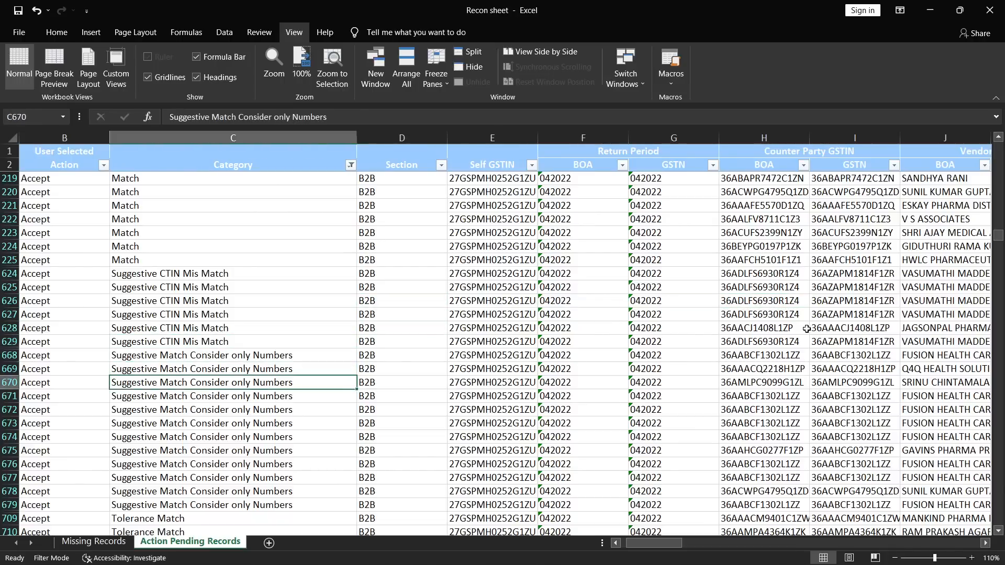
{"action": "key", "text": "shift+space"}
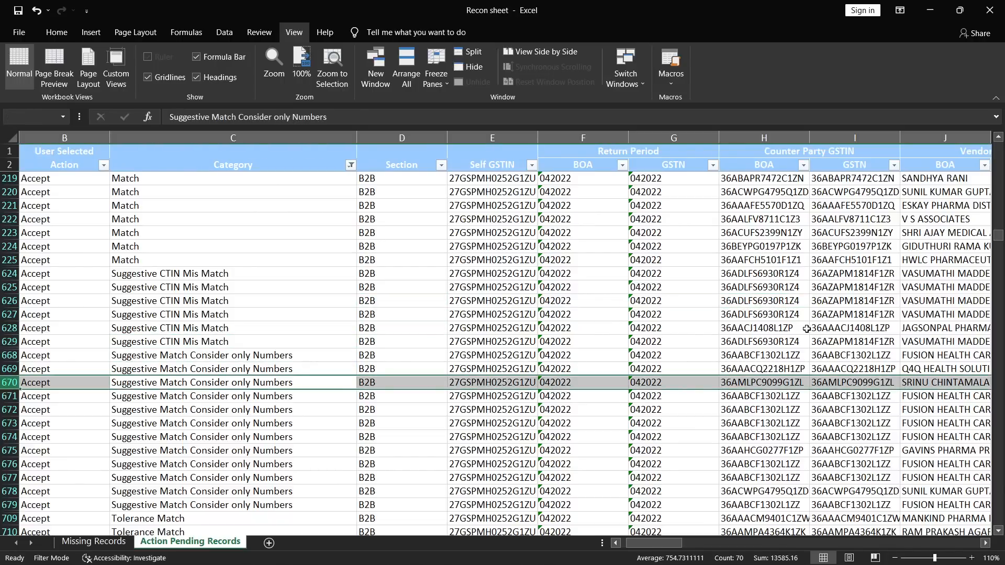
From row 670, highlight both Invoice Number columns together, followed by the BOA and GSTN columns individually
{"action": "key", "text": "Right"}
{"action": "key", "text": "Right"}
{"action": "key", "text": "Right"}
{"action": "key", "text": "Right"}
{"action": "key", "text": "Right"}
{"action": "key", "text": "Right"}
{"action": "key", "text": "Right"}
{"action": "key", "text": "Right"}
{"action": "key", "text": "Right"}
{"action": "key", "text": "Right"}
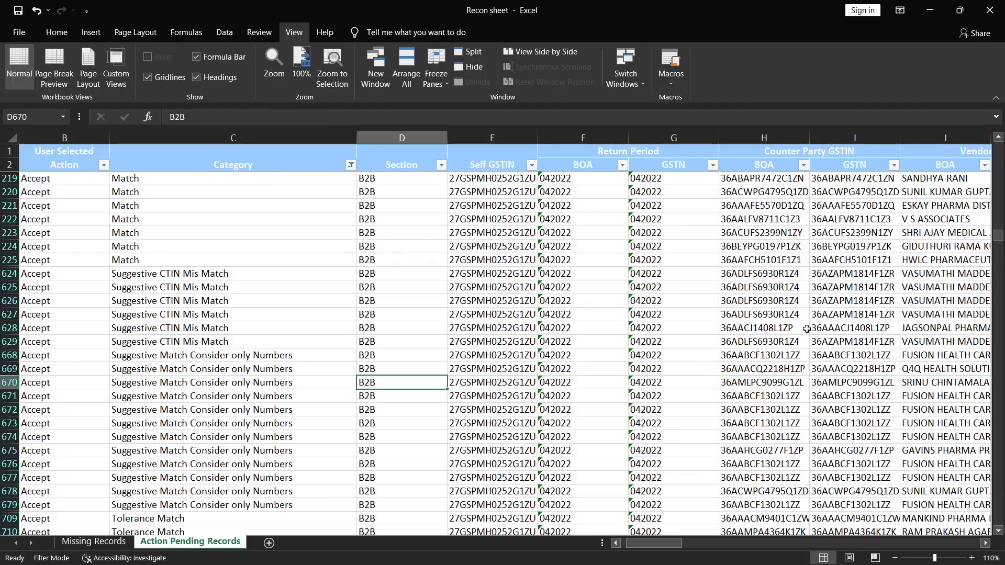
{"action": "key", "text": "Right"}
{"action": "key", "text": "Right"}
{"action": "key", "text": "Right"}
{"action": "key", "text": "Right"}
{"action": "key", "text": "Right"}
{"action": "key", "text": "Right"}
{"action": "key", "text": "Right"}
{"action": "key", "text": "Right"}
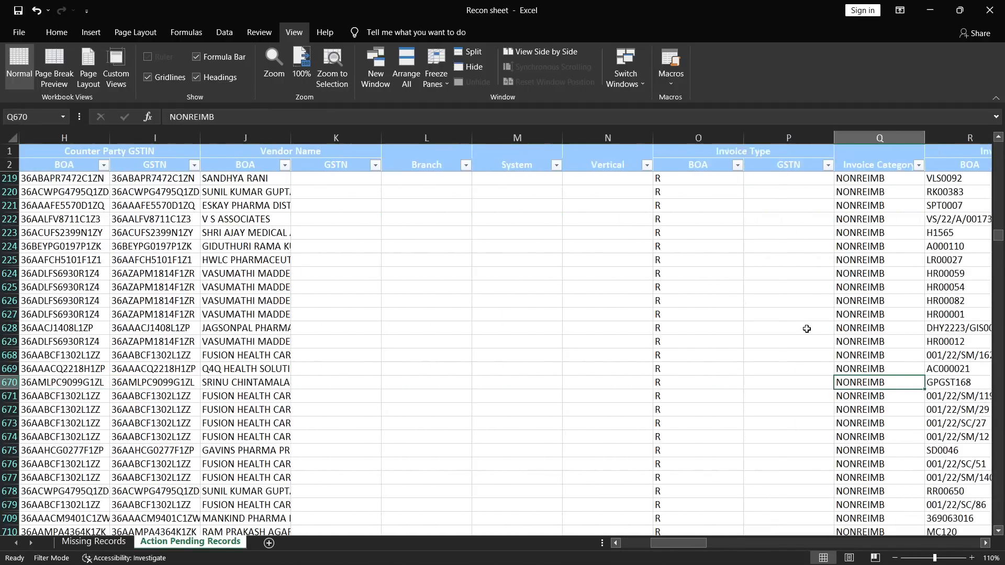
{"action": "key", "text": "Left"}
{"action": "key", "text": "Left"}
{"action": "key", "text": "Left"}
{"action": "key", "text": "ctrl+space"}
{"action": "key", "text": "shift+Right"}
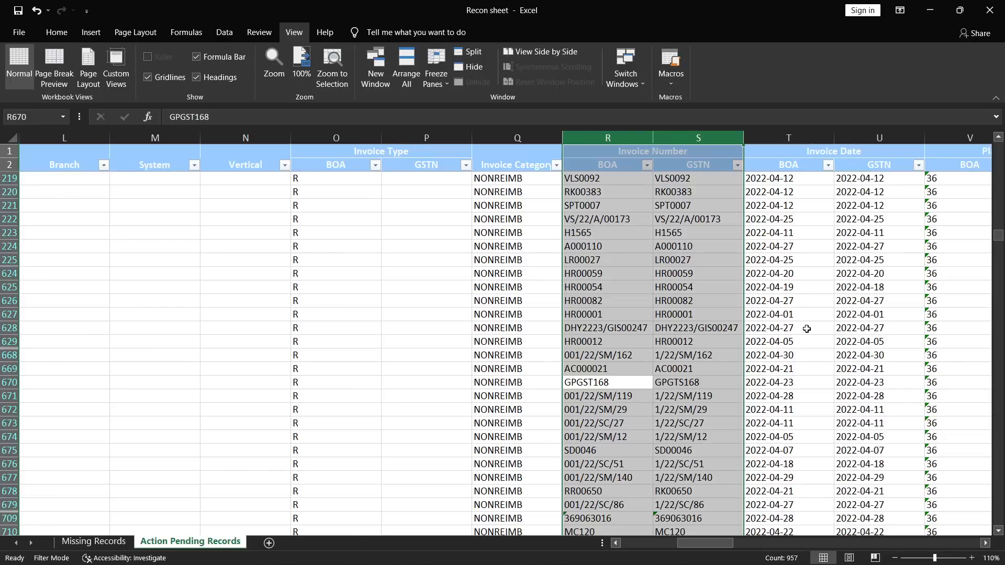
{"action": "left_click", "coordinate": [604, 137]}
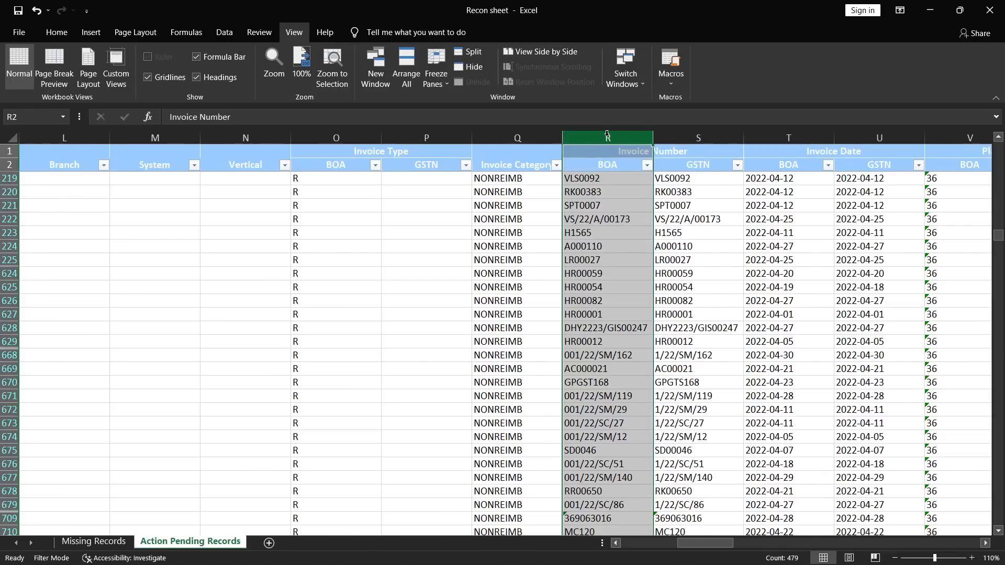
{"action": "left_click", "coordinate": [672, 136]}
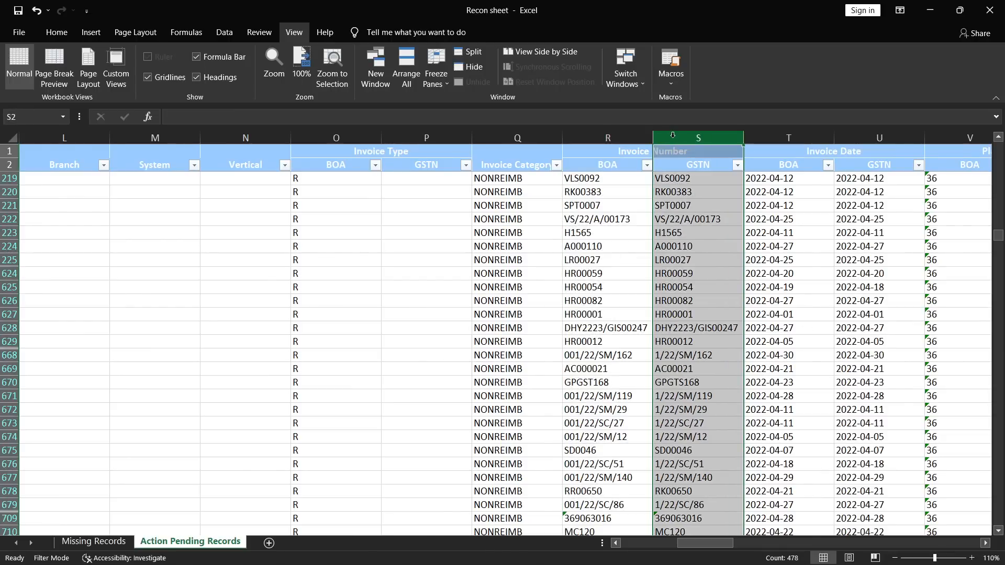
Compare the BOA and GSTN invoice numbers of the record in row 669
{"action": "left_click", "coordinate": [613, 370]}
{"action": "left_click", "coordinate": [655, 370], "text": "shift"}
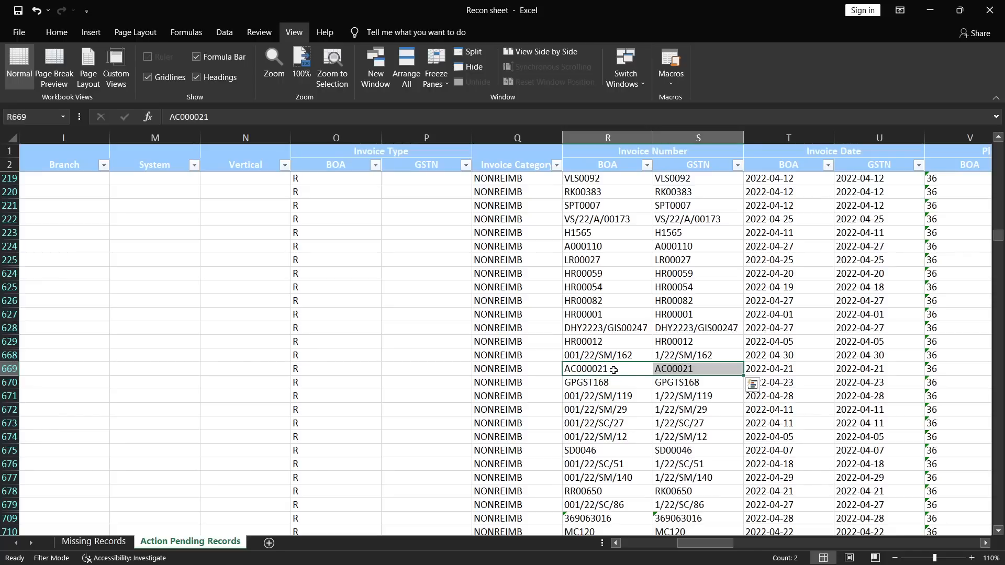
{"action": "left_click", "coordinate": [615, 371]}
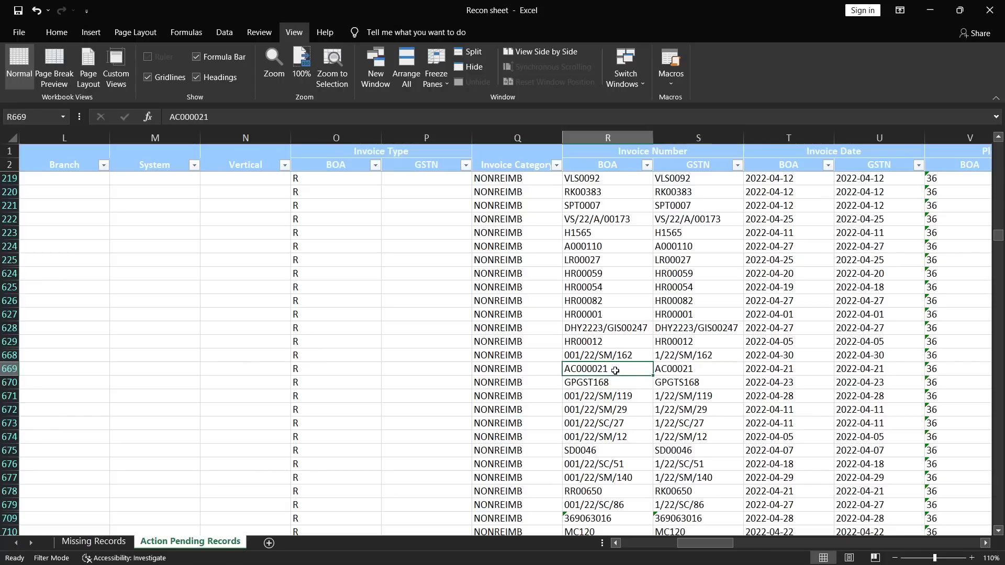
{"action": "left_click", "coordinate": [685, 373]}
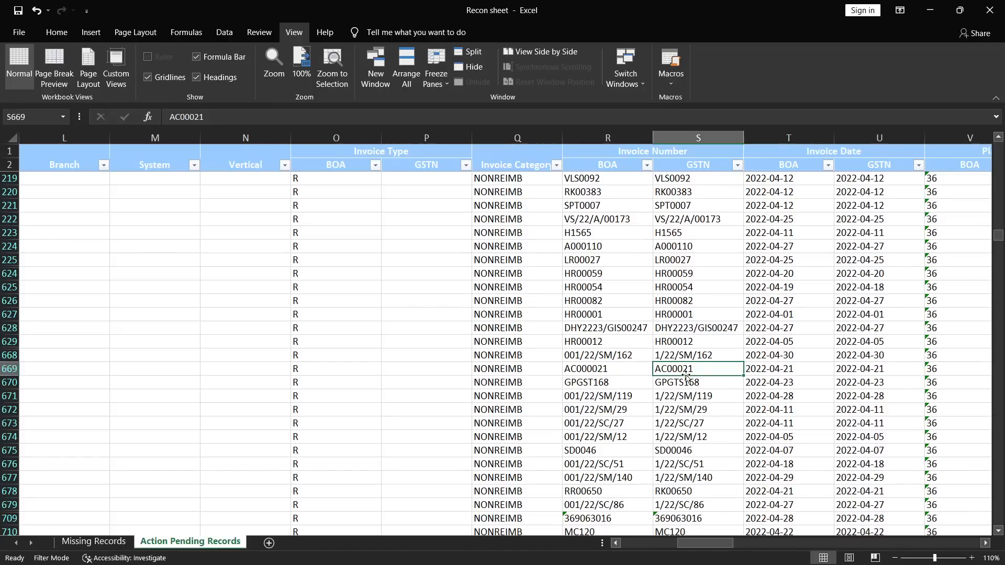
Select the Category cells of all Suggestive Match Consider only Numbers records, rows 668 to 679
{"action": "key", "text": "Home"}
{"action": "key", "text": "Right"}
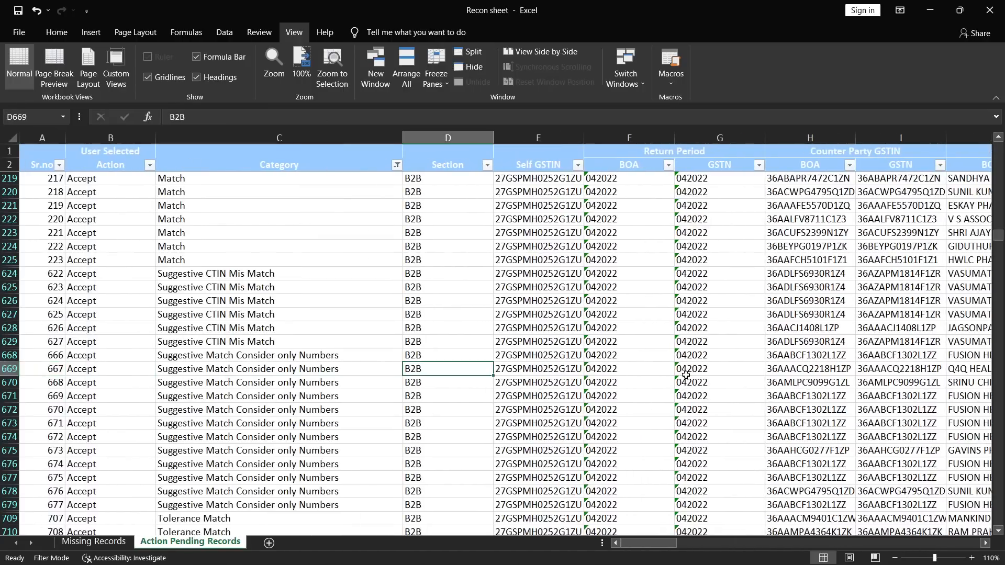
{"action": "key", "text": "Right"}
{"action": "key", "text": "Up"}
{"action": "key", "text": "shift+Down"}
{"action": "key", "text": "shift+Down"}
{"action": "key", "text": "shift+Down"}
{"action": "key", "text": "shift+Down"}
{"action": "key", "text": "shift+Down"}
{"action": "key", "text": "shift+Down"}
{"action": "key", "text": "shift+Down"}
{"action": "key", "text": "shift+Down"}
{"action": "key", "text": "shift+Down"}
{"action": "key", "text": "shift+Down"}
{"action": "key", "text": "shift+Down"}
{"action": "key", "text": "shift+Down"}
{"action": "key", "text": "shift+Down"}
{"action": "key", "text": "shift+Up"}
{"action": "key", "text": "shift+Up"}
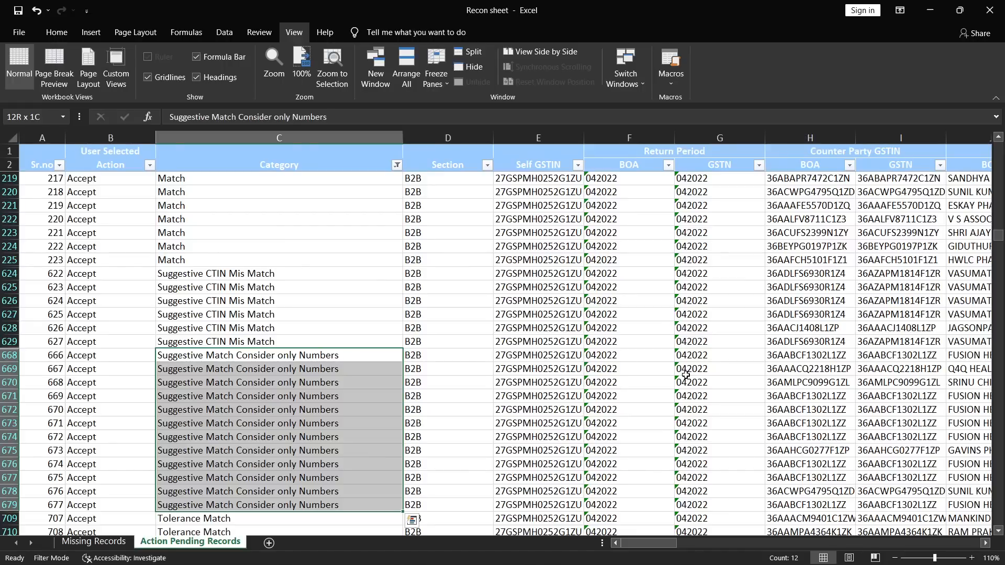
From the Tolerance Match record in row 718, highlight the Taxable Value BOA, GSTN and Difference columns and return to its Category cell
{"action": "scroll", "coordinate": [686, 374], "scroll_direction": "down", "scroll_amount": 4}
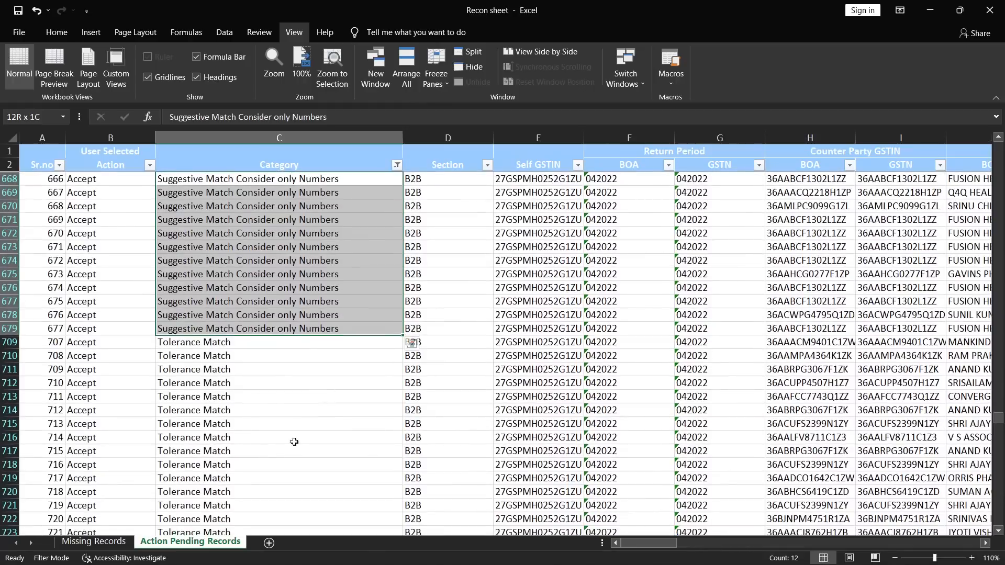
{"action": "left_click", "coordinate": [275, 464]}
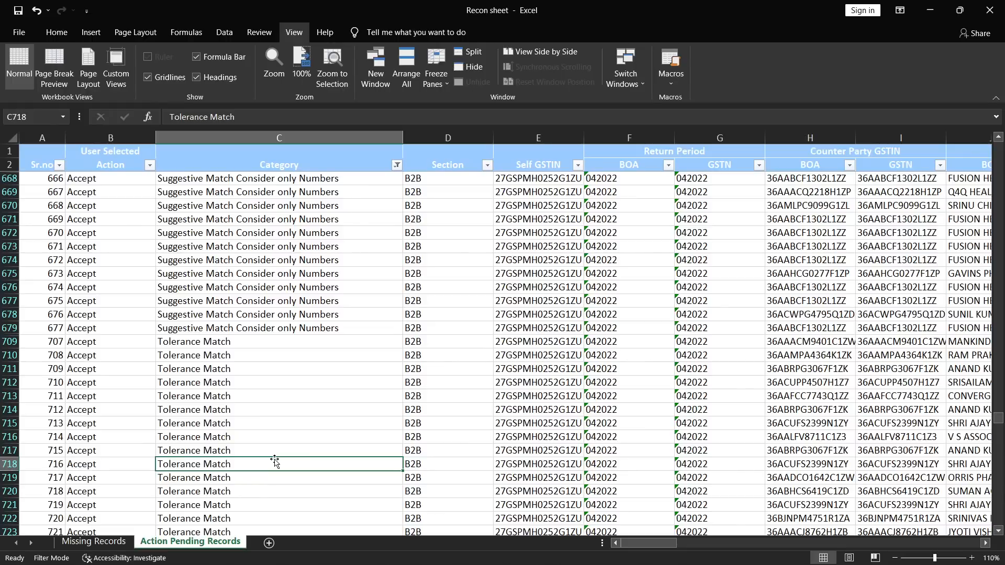
{"action": "key", "text": "Right"}
{"action": "key", "text": "Right"}
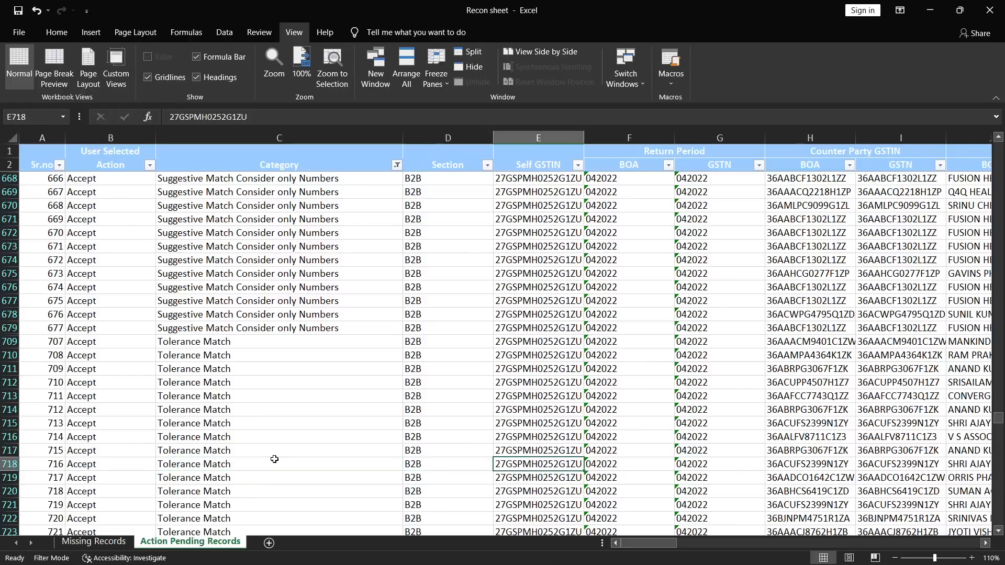
{"action": "key", "text": "Right"}
{"action": "key", "text": "Right"}
{"action": "key", "text": "Right"}
{"action": "key", "text": "Right"}
{"action": "key", "text": "Right"}
{"action": "key", "text": "Right"}
{"action": "key", "text": "Right"}
{"action": "key", "text": "Right"}
{"action": "key", "text": "Right"}
{"action": "key", "text": "Right"}
{"action": "key", "text": "Right"}
{"action": "key", "text": "Right"}
{"action": "key", "text": "Right"}
{"action": "key", "text": "Right"}
{"action": "key", "text": "Right"}
{"action": "key", "text": "Right"}
{"action": "key", "text": "Right"}
{"action": "key", "text": "Right"}
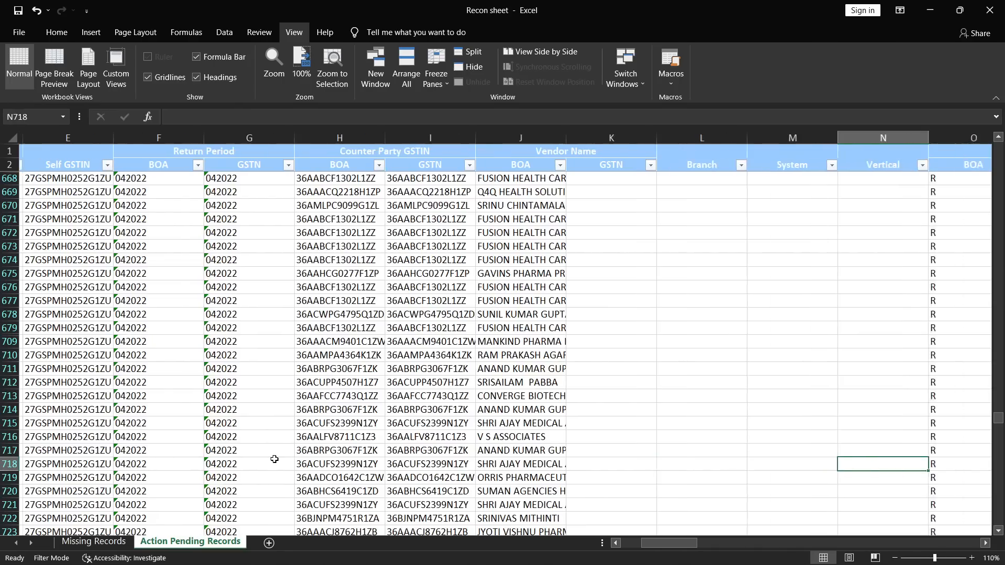
{"action": "key", "text": "Right"}
{"action": "key", "text": "Right"}
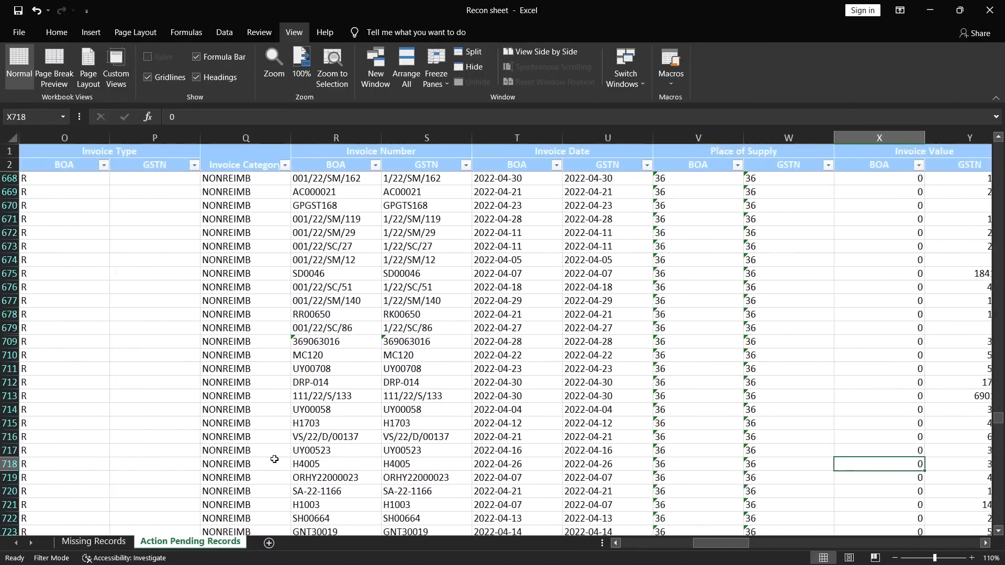
{"action": "key", "text": "Right"}
{"action": "key", "text": "Right"}
{"action": "key", "text": "ctrl+space"}
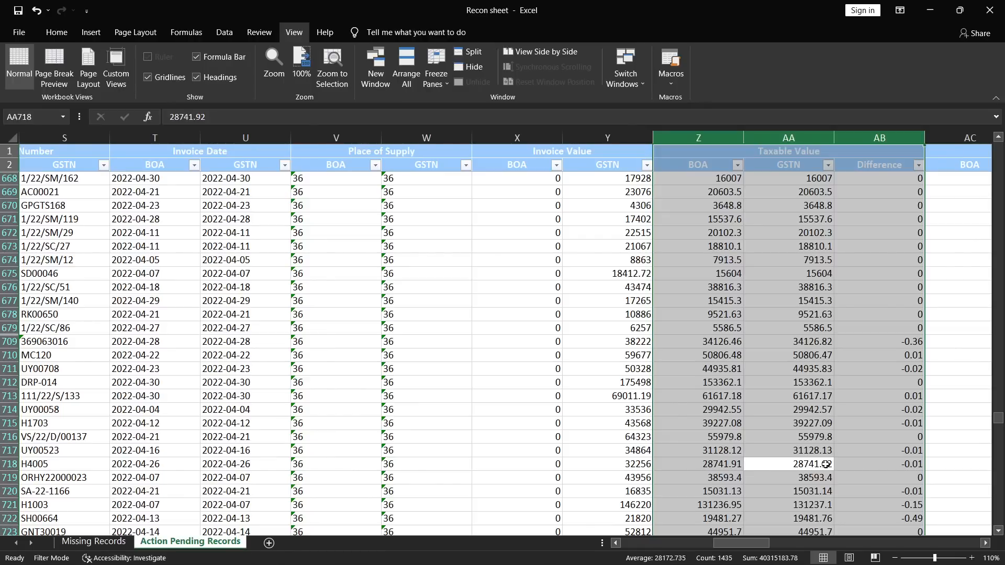
{"action": "key", "text": "Home"}
{"action": "key", "text": "Right"}
{"action": "key", "text": "Right"}
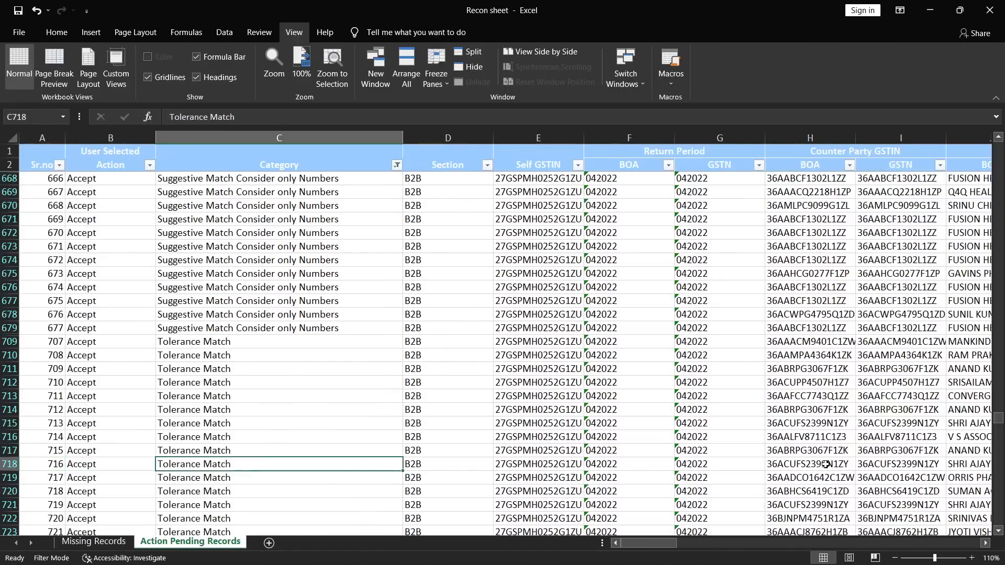